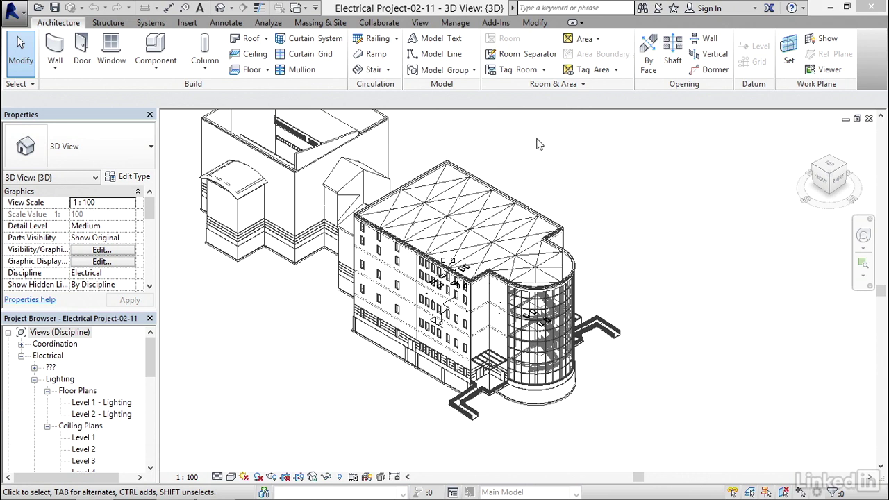
# - Open the Power floor plan for Level 1 at the corridor intersection beside Electrical room 107
pyautogui.moveTo(150, 354); pyautogui.dragTo(146, 399)
pyautogui.doubleClick(83, 366)
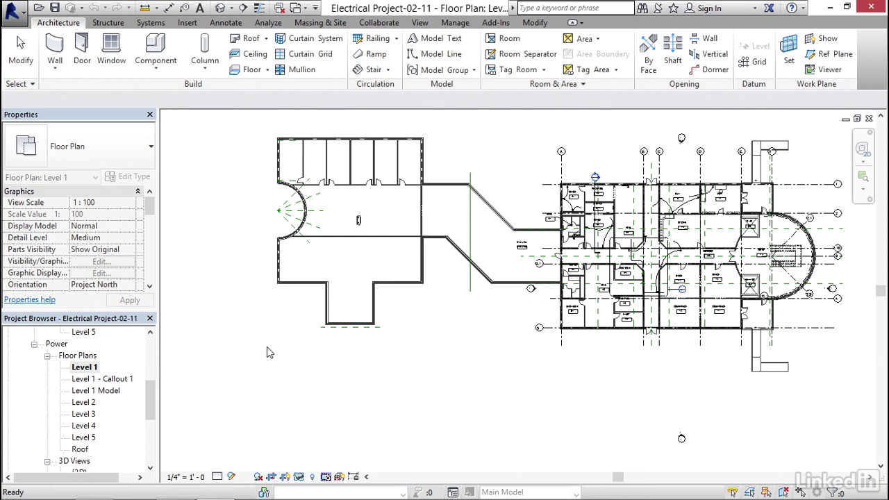
pyautogui.moveTo(266, 347); pyautogui.dragTo(46, 341, button='middle')
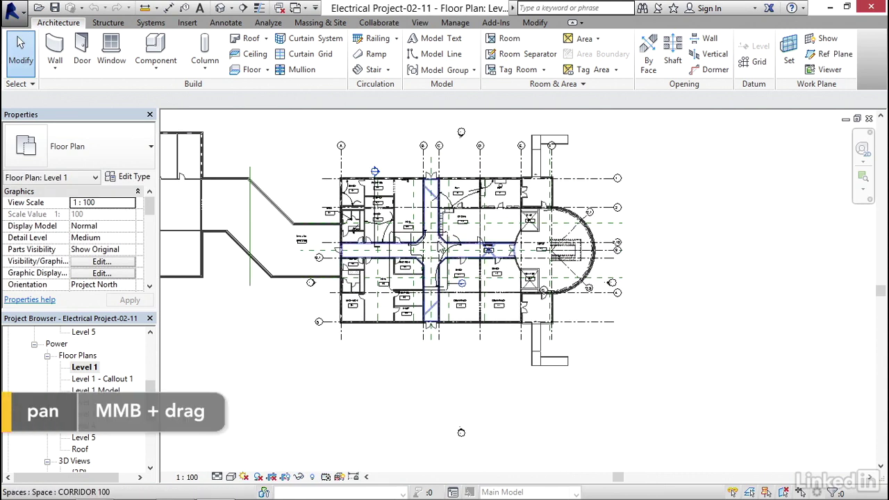
pyautogui.scroll(8, 469, 289)
pyautogui.moveTo(455, 278); pyautogui.dragTo(469, 290, button='middle')
pyautogui.scroll(2, 469, 289)
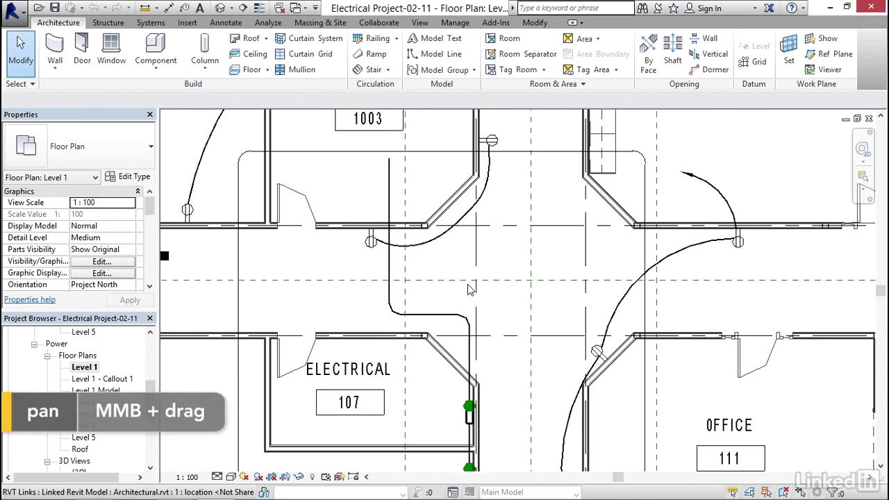
pyautogui.scroll(1, 469, 289)
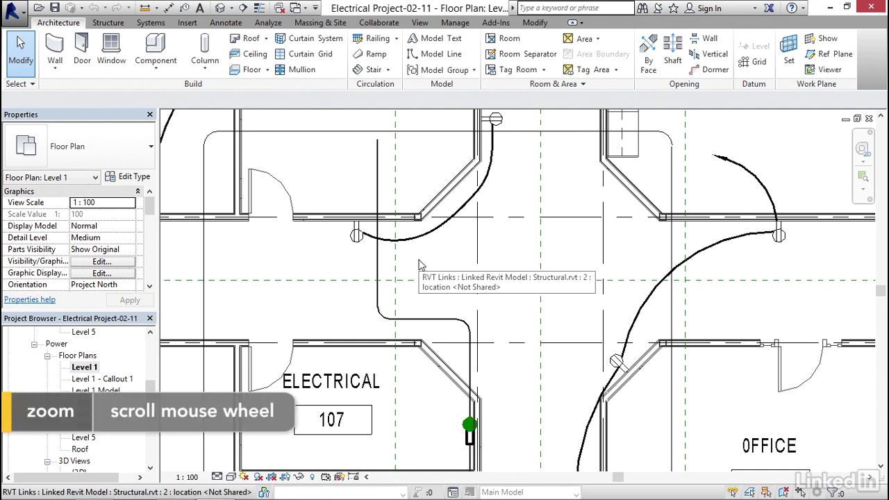
# - Examine the loadable conduit fitting families in the US Metric library's Conduit > Fittings > RNC folder without loading any
pyautogui.click(188, 23)
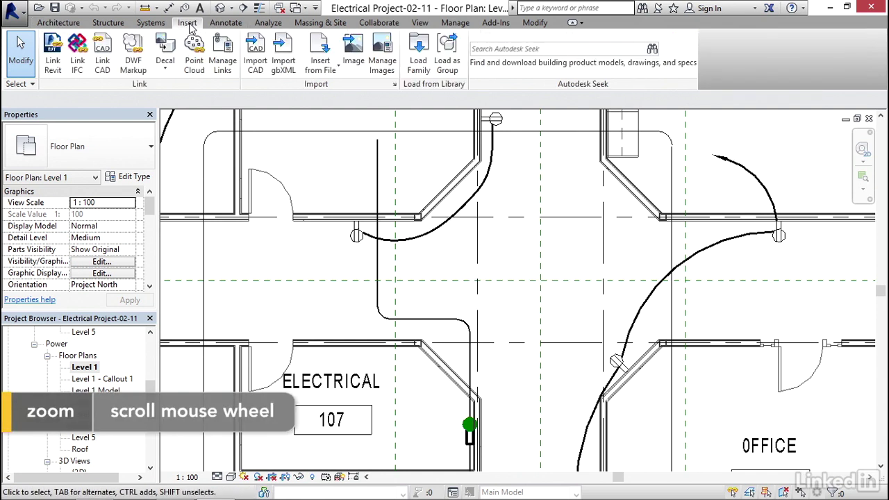
pyautogui.click(417, 62)
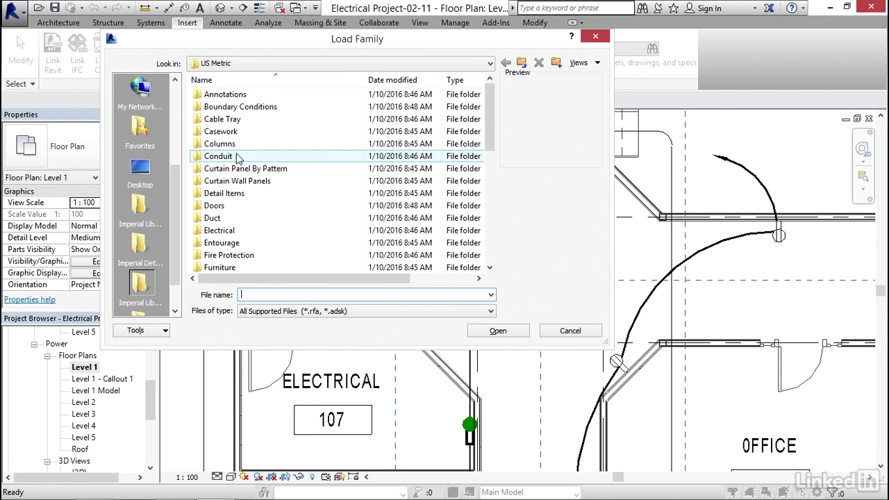
pyautogui.doubleClick(217, 158)
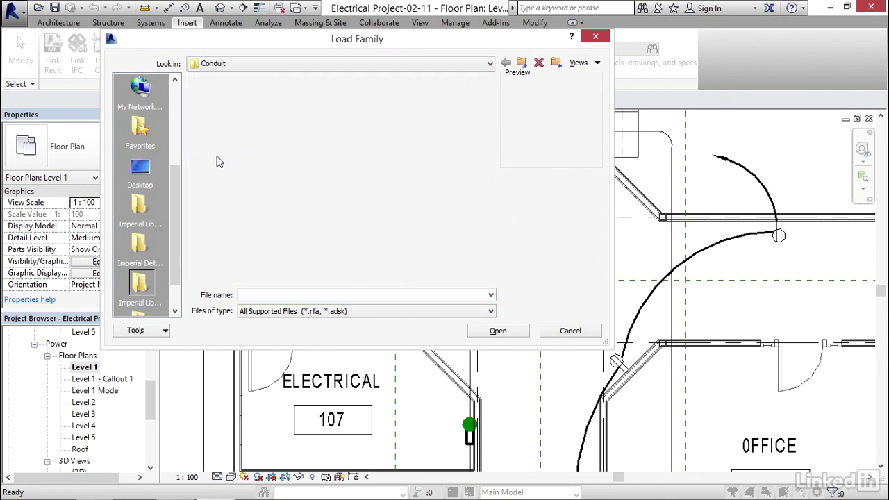
pyautogui.doubleClick(223, 94)
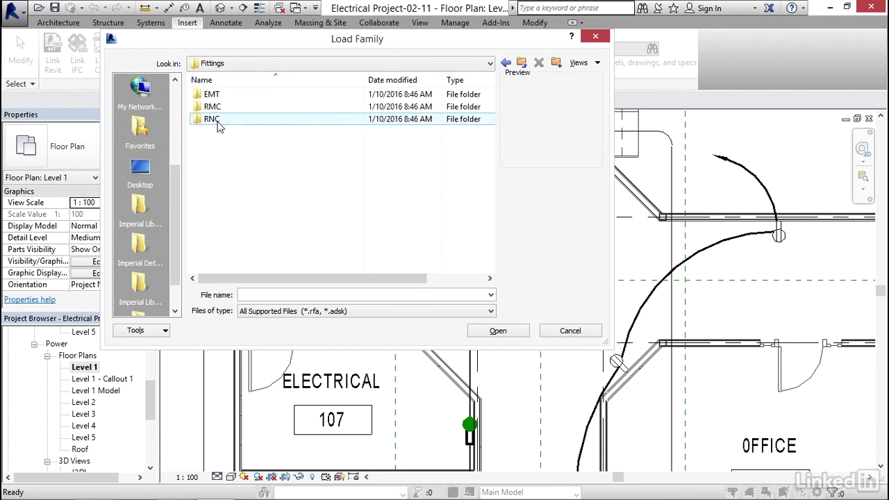
pyautogui.doubleClick(218, 120)
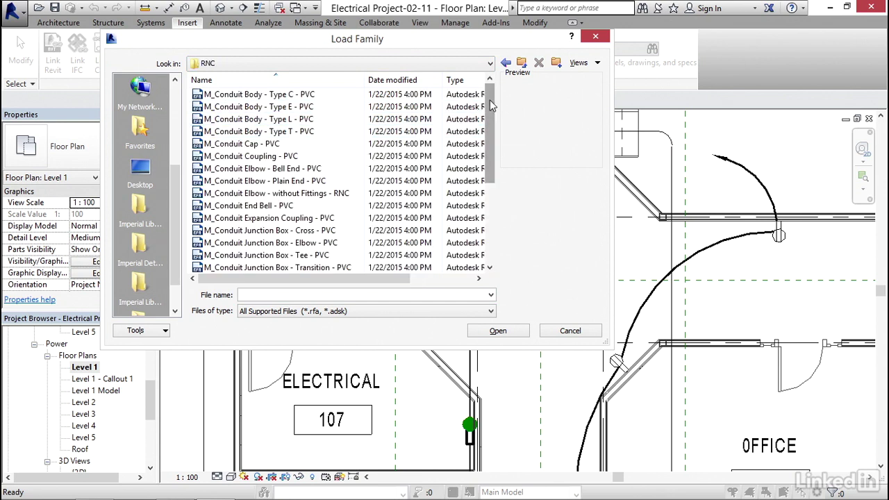
pyautogui.moveTo(489, 100); pyautogui.dragTo(486, 113)
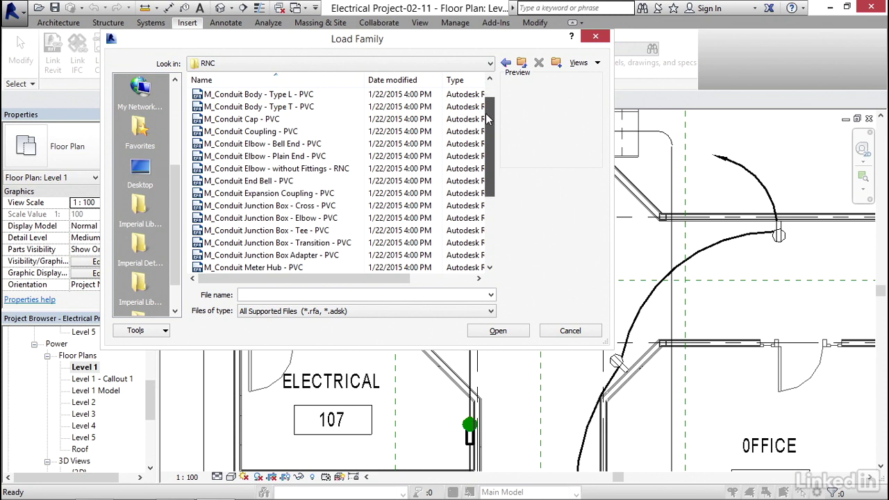
pyautogui.moveTo(486, 113); pyautogui.dragTo(491, 144)
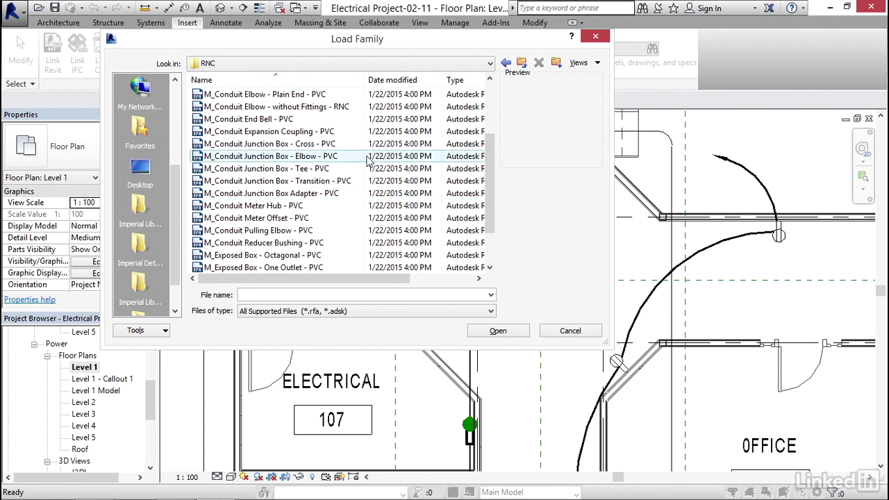
pyautogui.click(571, 332)
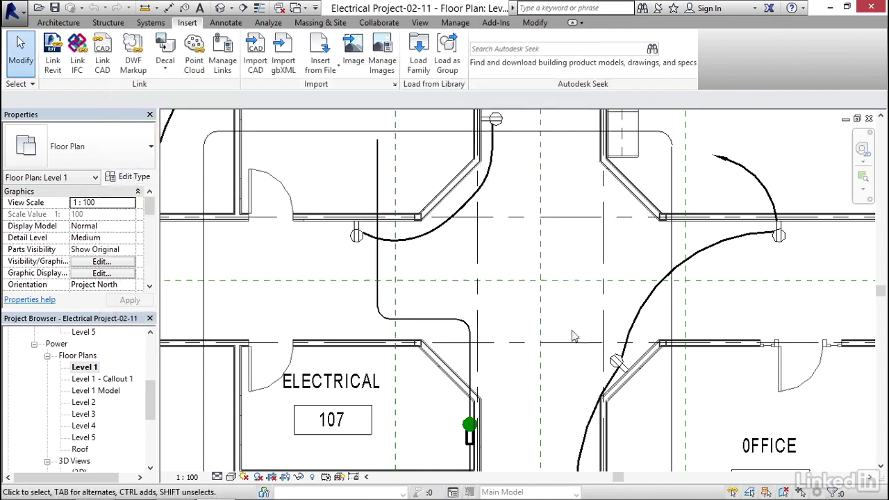
# - Copy the vertical conduit run above Electrical room 107 horizontally to its left in the corridor
pyautogui.scroll(1, 419, 268)
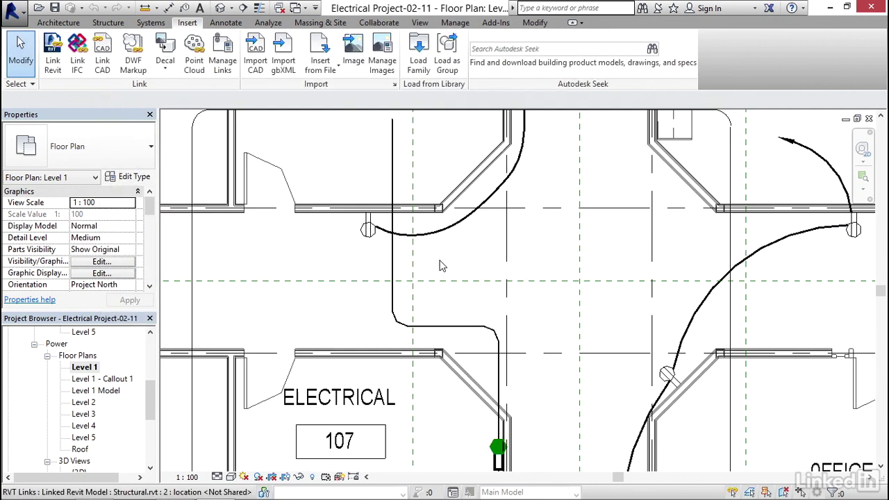
pyautogui.click(400, 280)
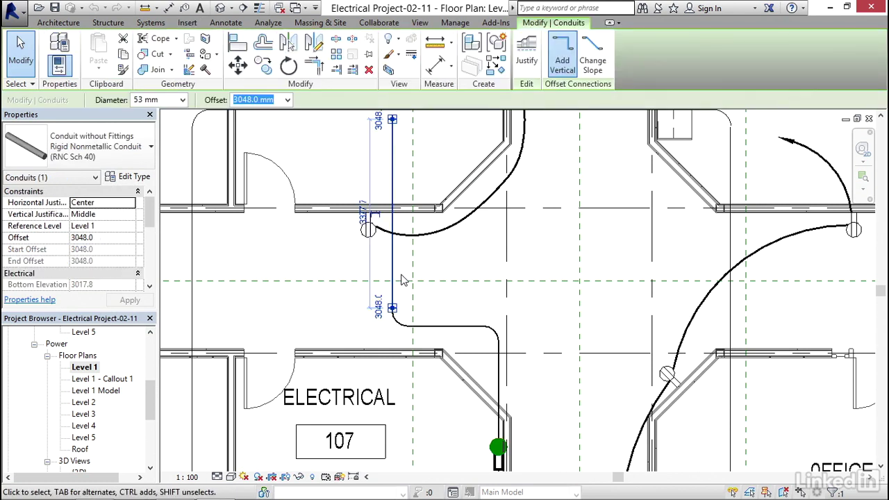
pyautogui.press('c')
pyautogui.press('o')
pyautogui.click(392, 266)
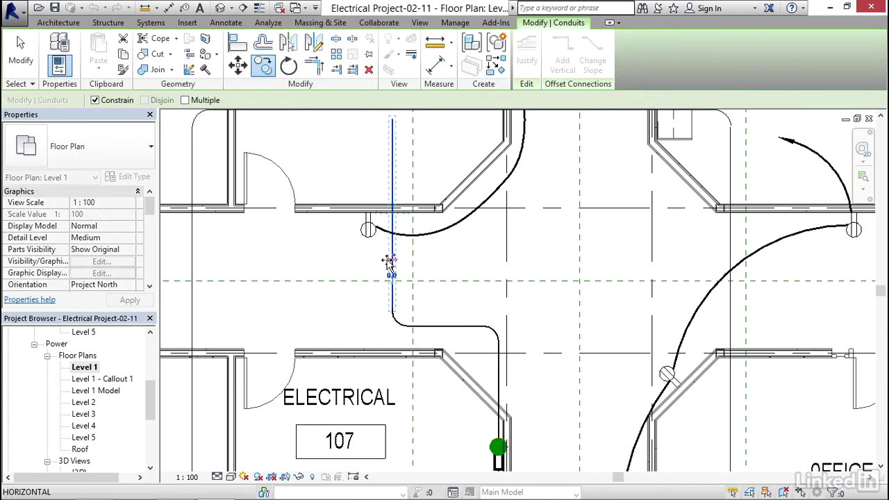
pyautogui.click(335, 267)
pyautogui.press('Escape')
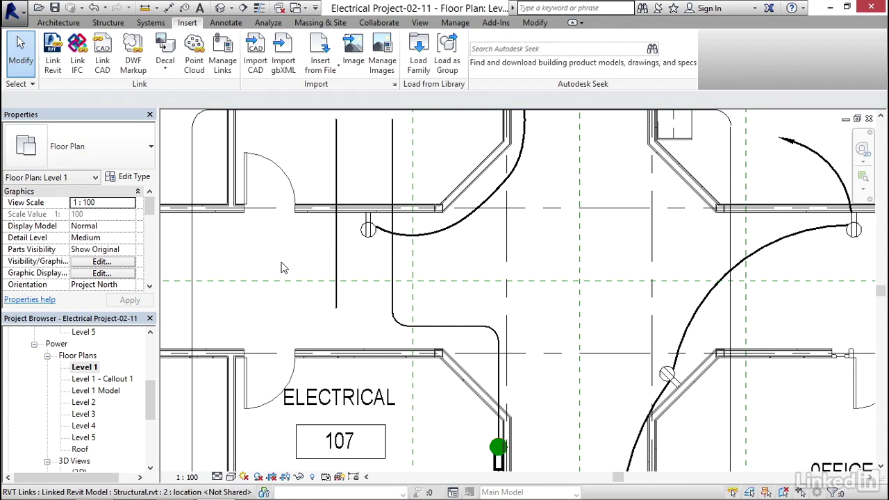
# - Duplicate the copied conduit's type under the name PVC Conduit
pyautogui.click(337, 239)
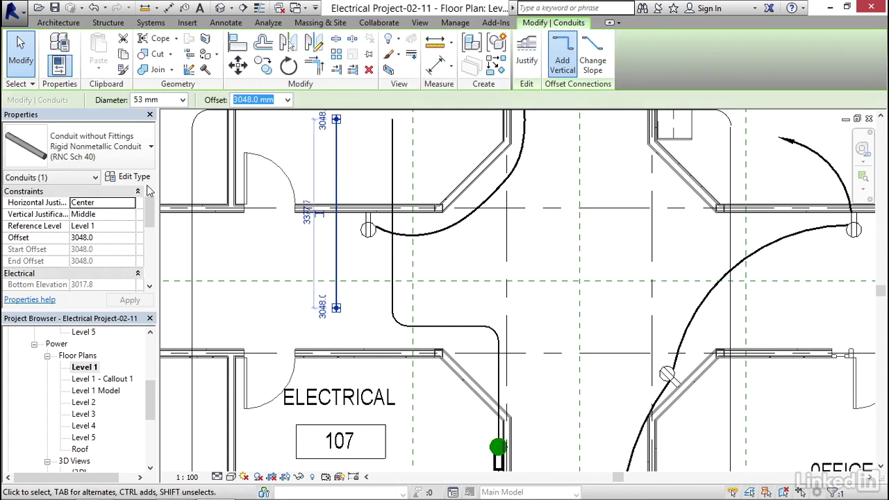
pyautogui.click(133, 176)
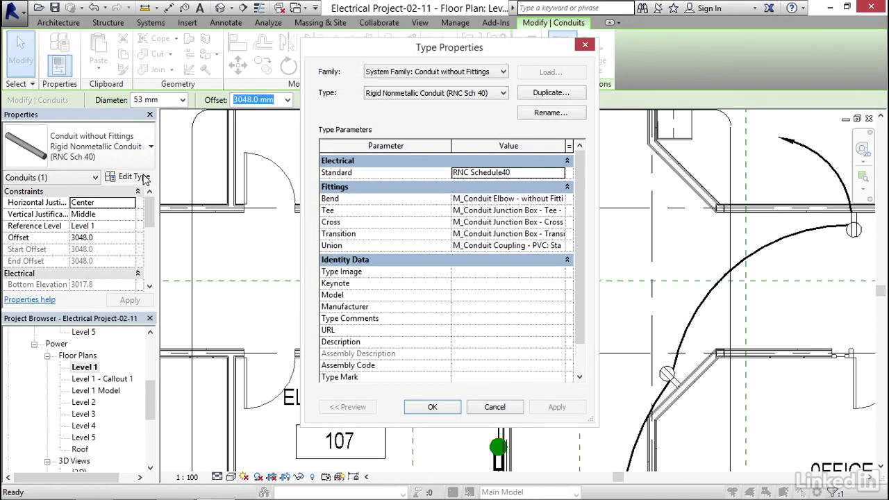
pyautogui.click(566, 93)
pyautogui.click(494, 226)
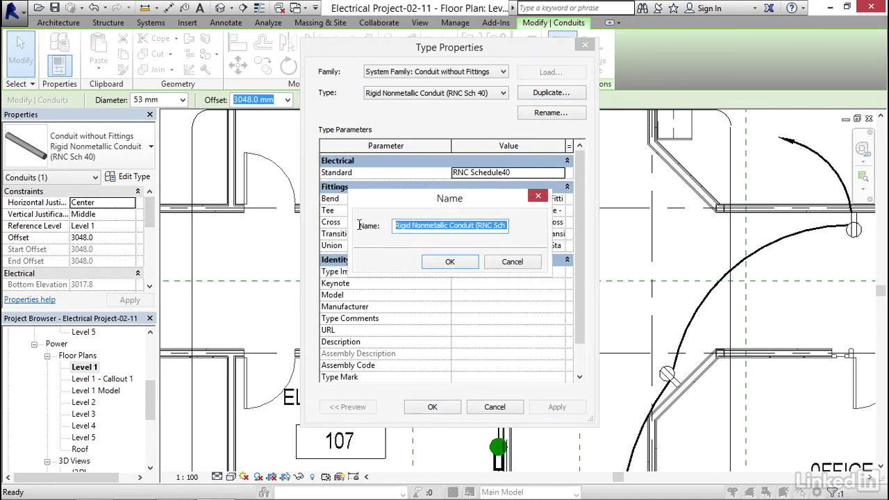
pyautogui.write('PVC Conduit')
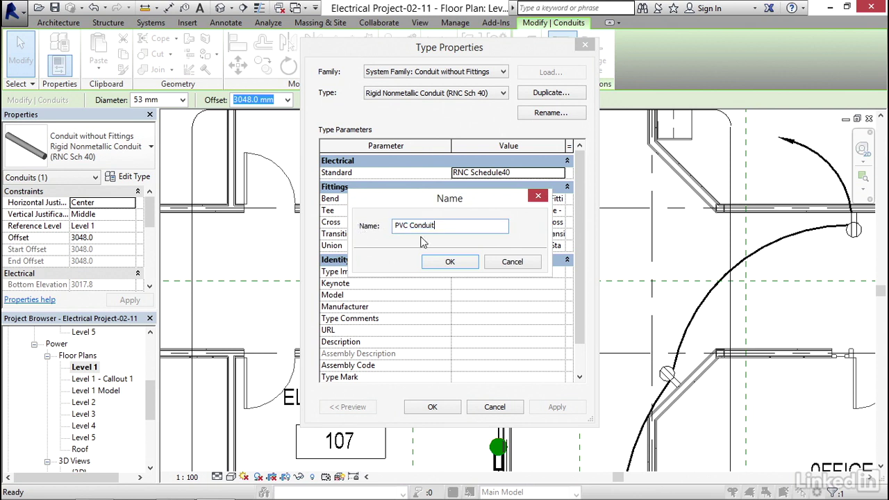
pyautogui.click(450, 262)
pyautogui.moveTo(598, 218)
pyautogui.mouseDown()
pyautogui.moveTo(653, 222)
pyautogui.moveTo(606, 222)
pyautogui.mouseUp()
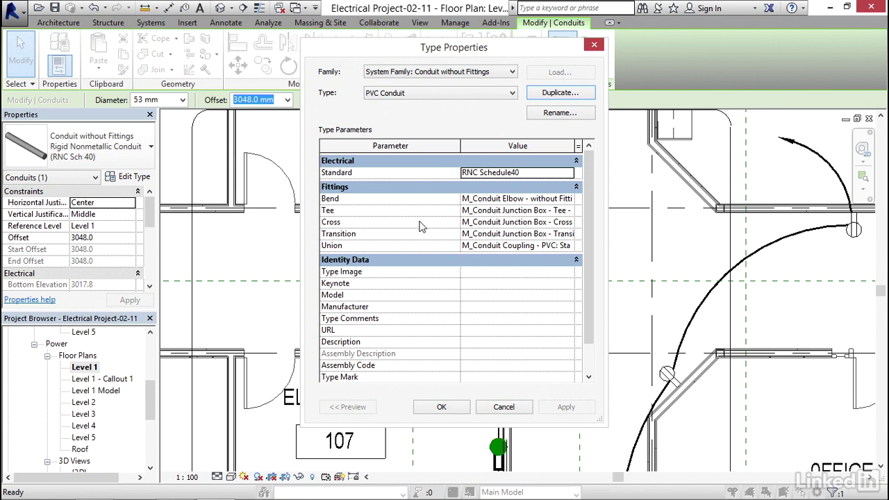
# - Set the new type's Bend fitting to M_Conduit Elbow - Plain End - PVC: Standard and its Tee to the M_Conduit Junction Box tee
pyautogui.click(517, 198)
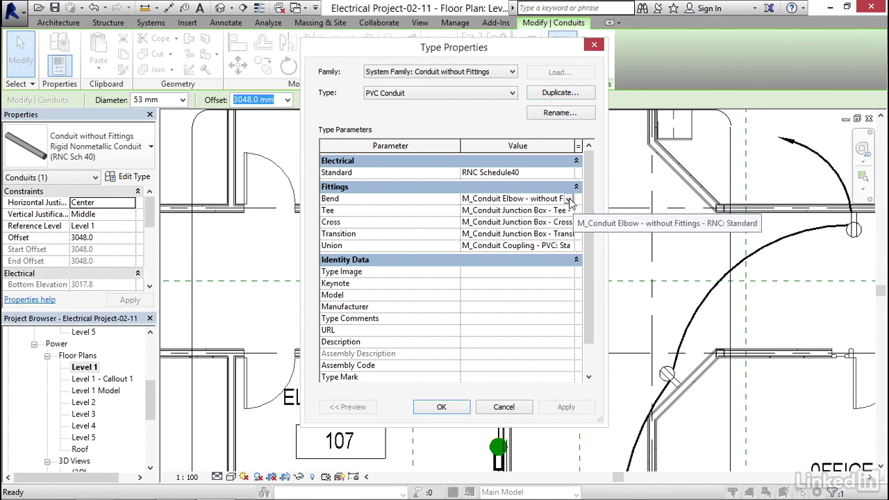
pyautogui.click(569, 200)
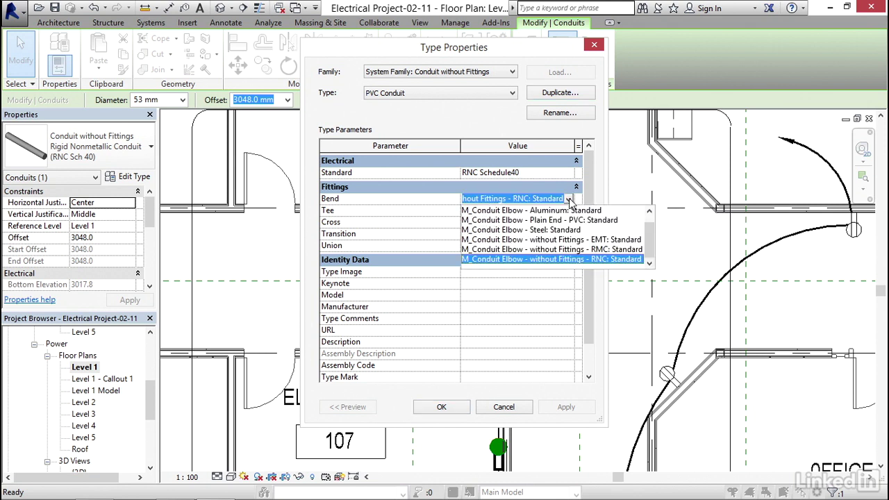
pyautogui.click(599, 220)
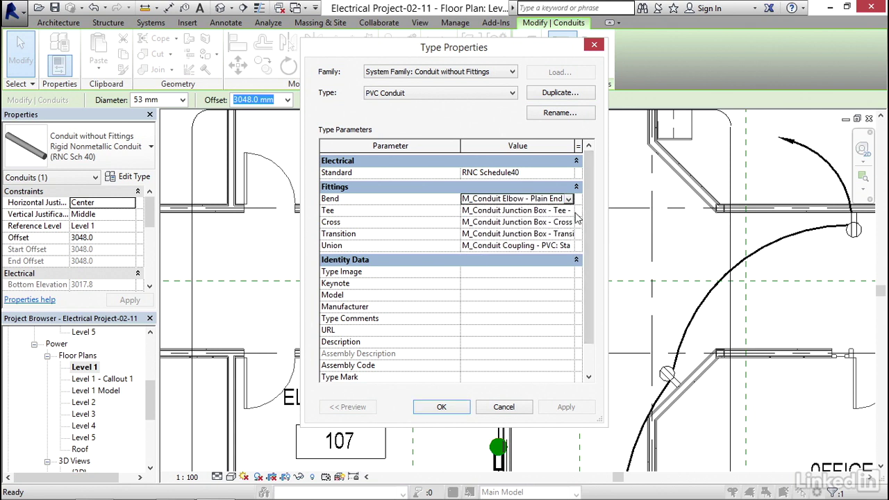
pyautogui.click(556, 211)
pyautogui.click(569, 211)
pyautogui.click(571, 241)
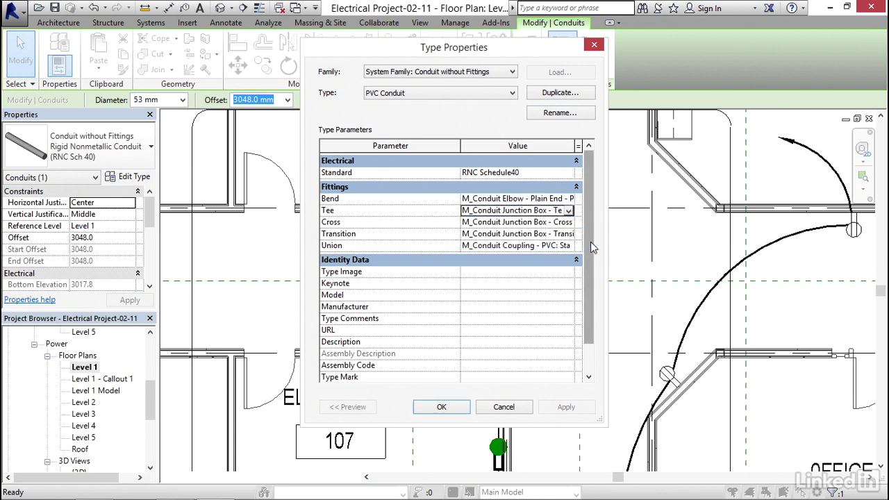
# - Assign the junction box Cross, M_Conduit Junction Box - Transition - PVC: Standard and Union M_Conduit Coupling - PVC: Standard, and accept the type
pyautogui.click(556, 222)
pyautogui.click(570, 223)
pyautogui.click(563, 245)
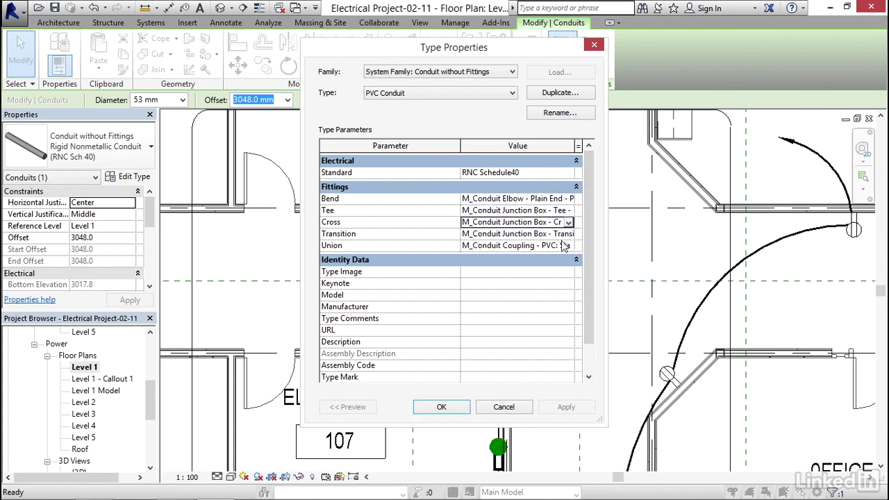
pyautogui.click(569, 235)
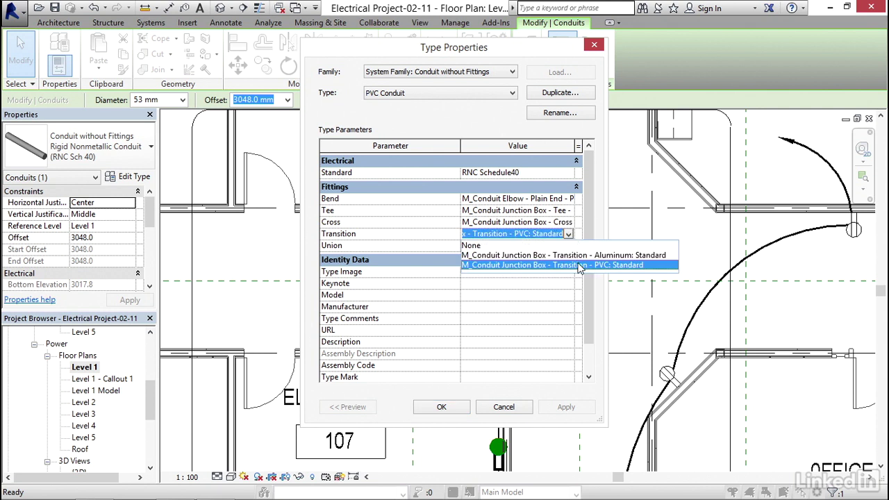
pyautogui.click(580, 265)
pyautogui.click(563, 247)
pyautogui.click(568, 247)
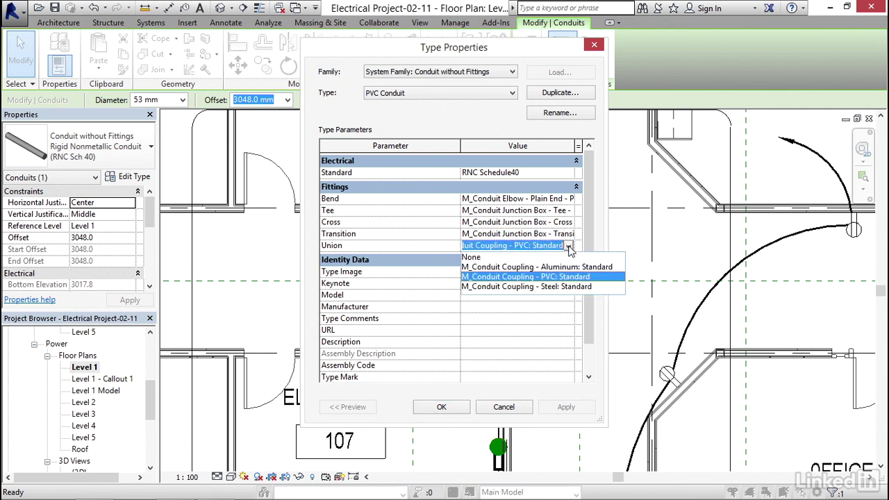
pyautogui.click(577, 279)
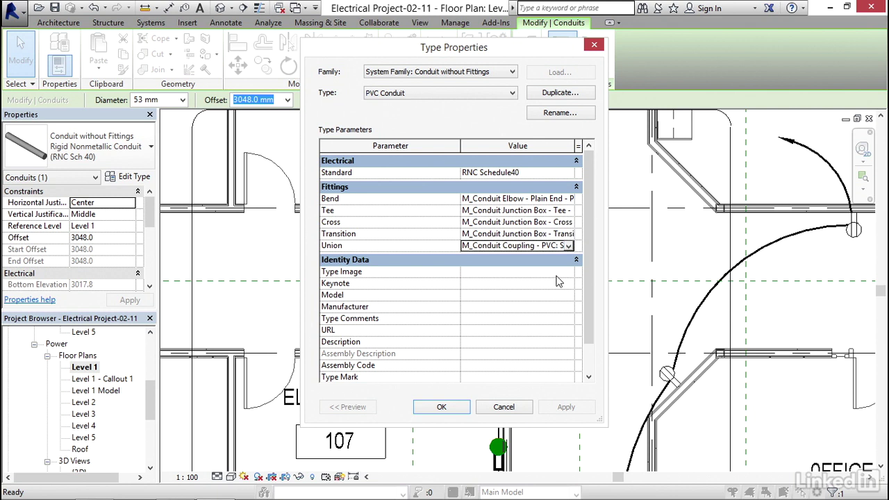
pyautogui.click(411, 98)
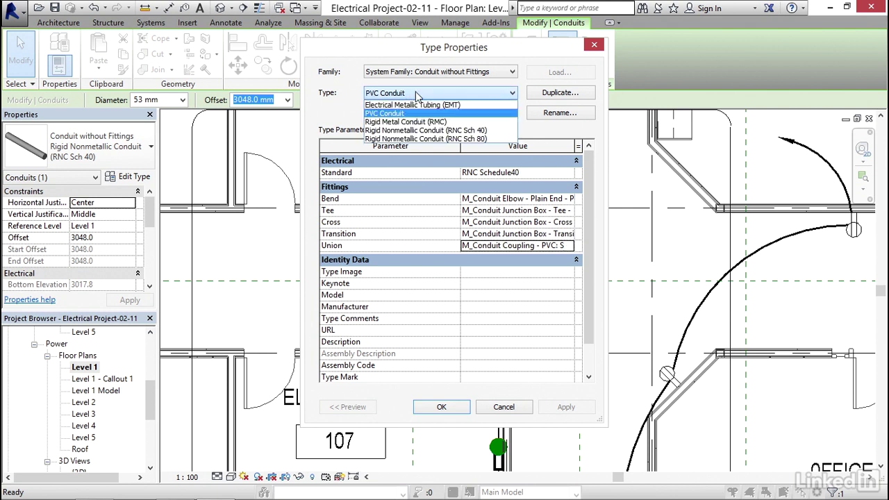
pyautogui.click(417, 95)
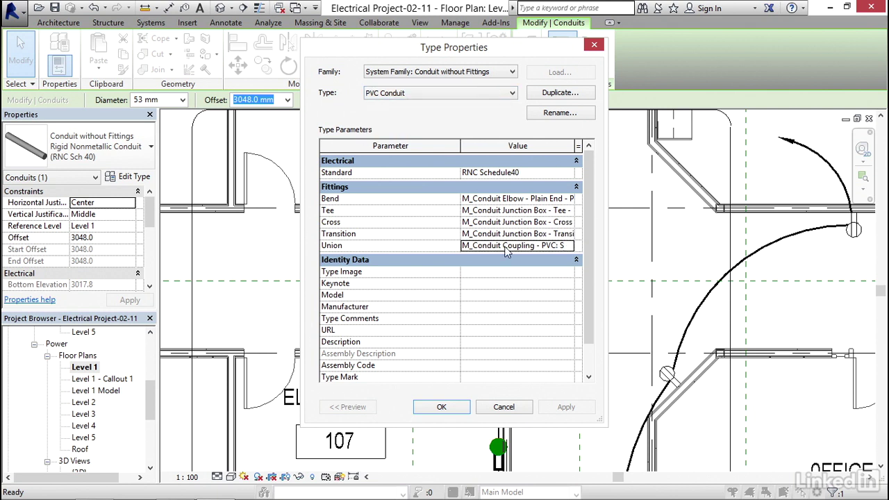
pyautogui.click(442, 409)
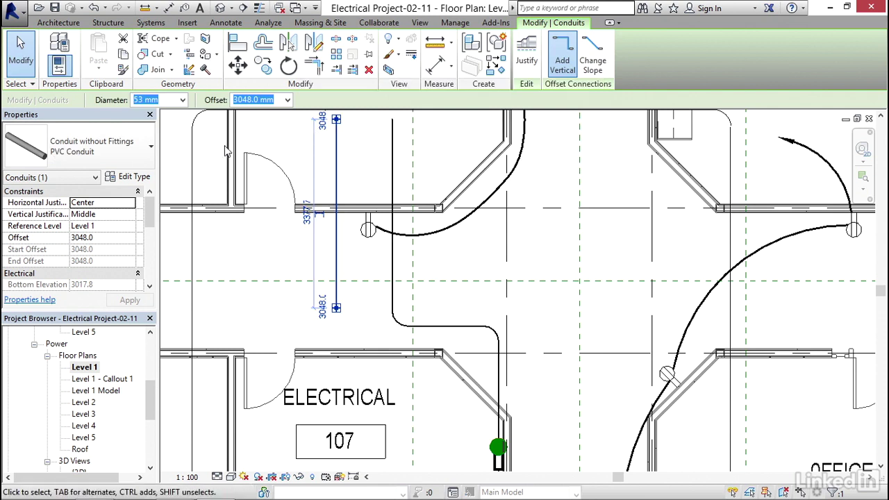
# - Review the available conduit types with and without fittings for the copied conduit, then deselect it
pyautogui.click(132, 150)
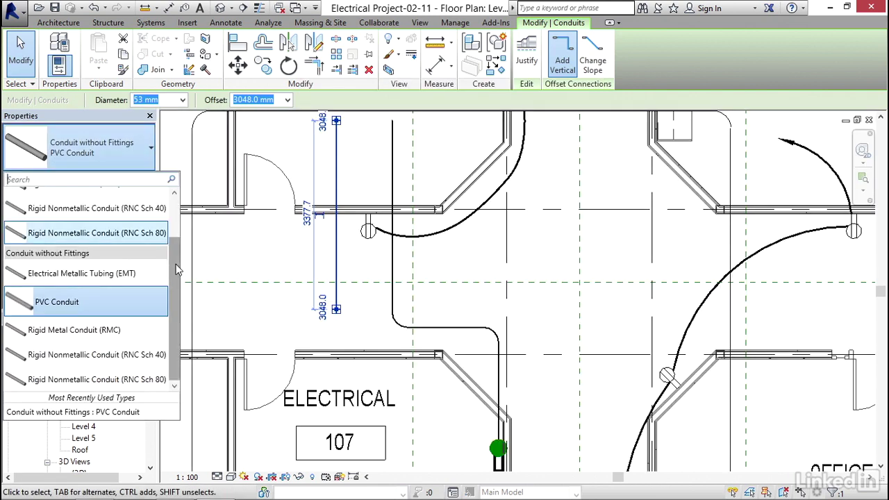
pyautogui.scroll(2, 178, 236)
pyautogui.moveTo(179, 251); pyautogui.dragTo(158, 221)
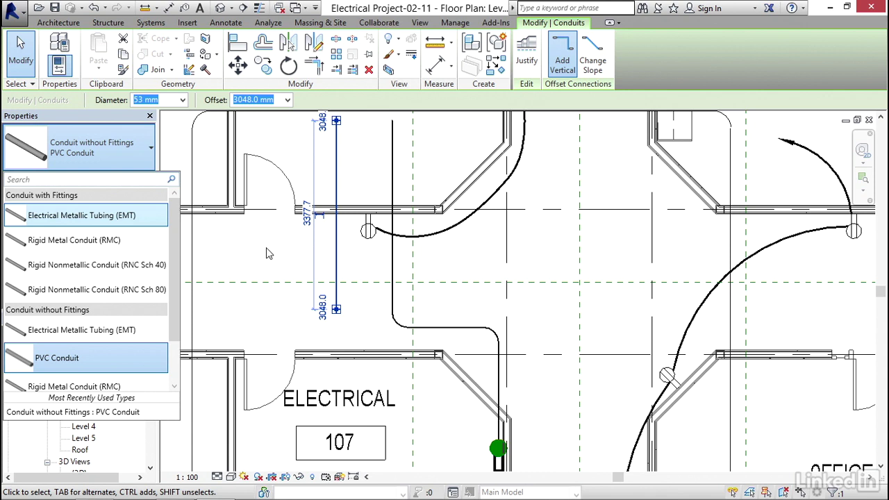
pyautogui.moveTo(270, 254); pyautogui.dragTo(330, 264, button='middle')
pyautogui.press('Escape')
pyautogui.press('Escape')
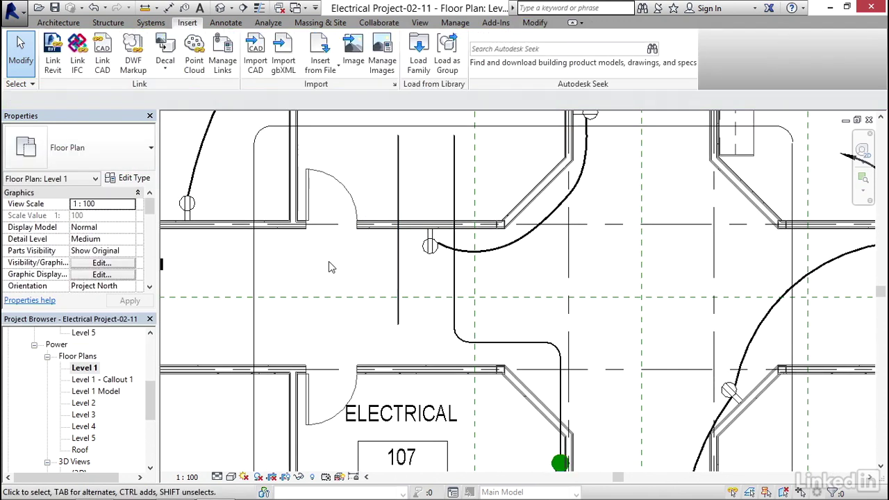
# - Delete the straight copied conduit beside the existing conduit run in the corridor
pyautogui.click(399, 262)
pyautogui.press('Delete')
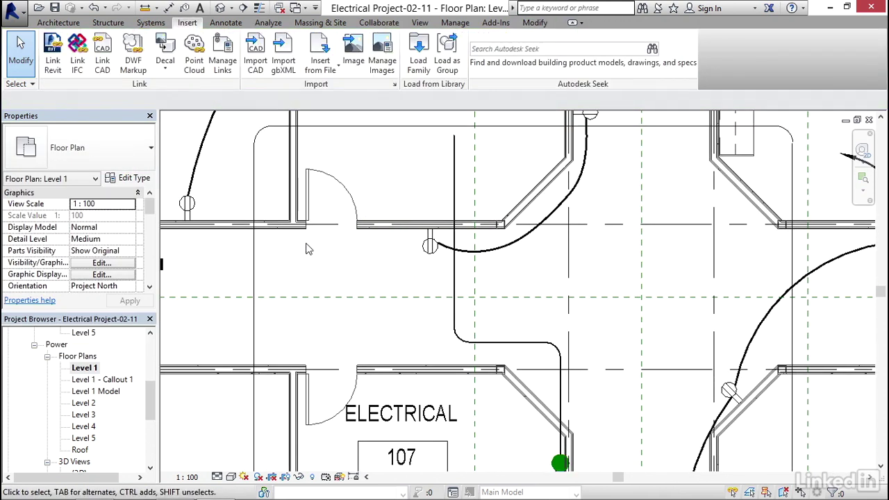
# - Draw a 53 mm conduit run without fittings at 3048 mm offset, bending several times westward along the corridor above Electrical 107
pyautogui.click(150, 24)
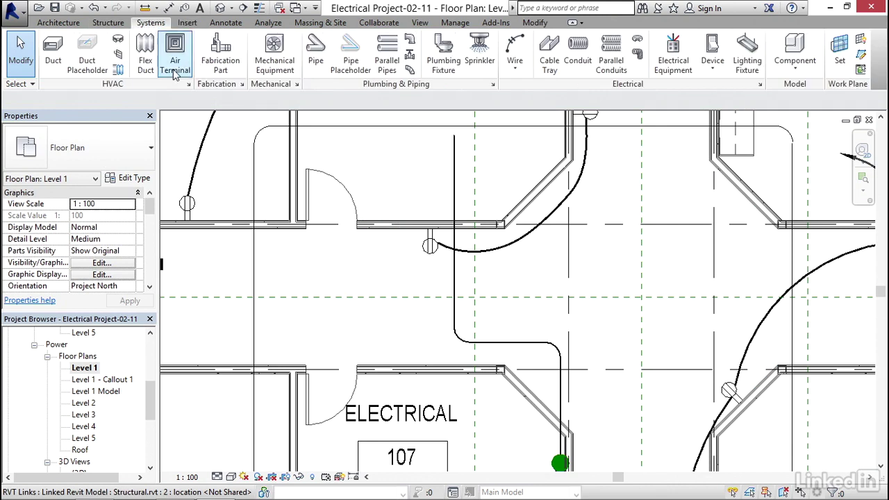
pyautogui.click(574, 62)
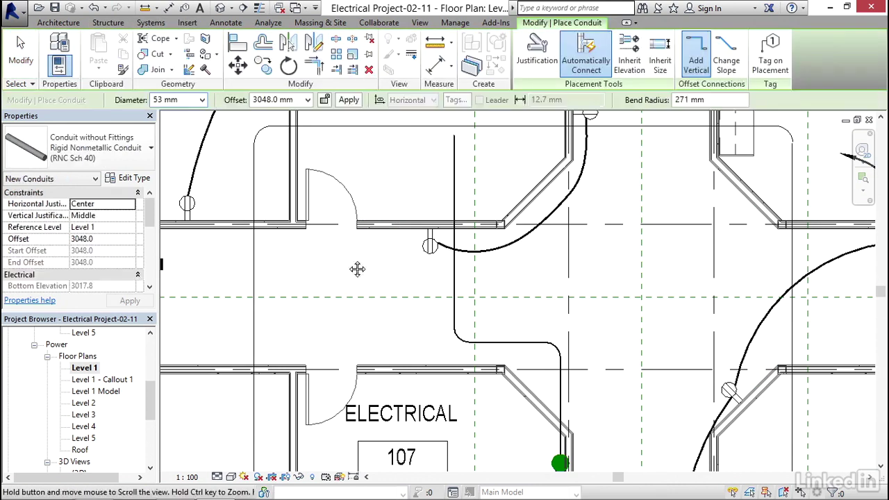
pyautogui.moveTo(357, 269); pyautogui.dragTo(437, 251, button='middle')
pyautogui.click(500, 291)
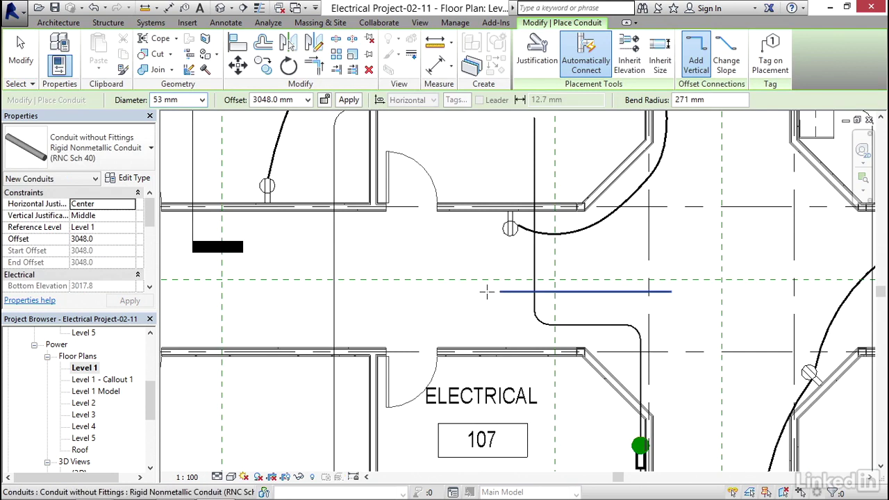
pyautogui.click(433, 292)
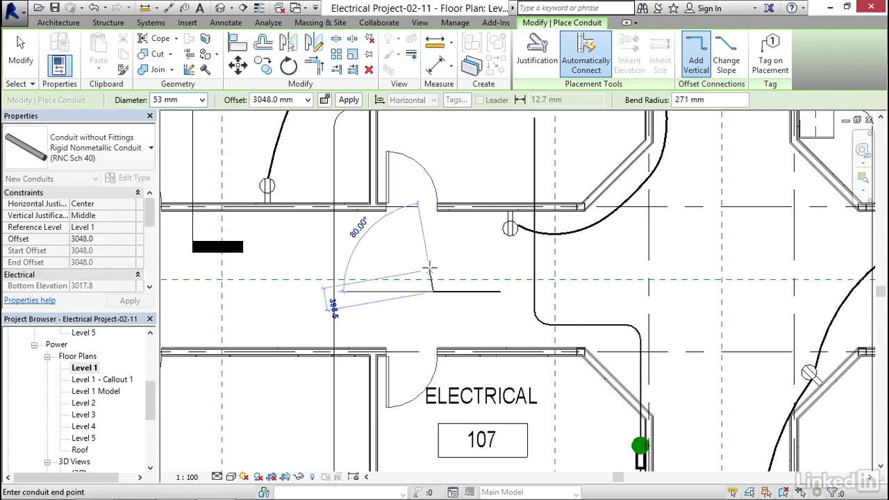
pyautogui.click(431, 226)
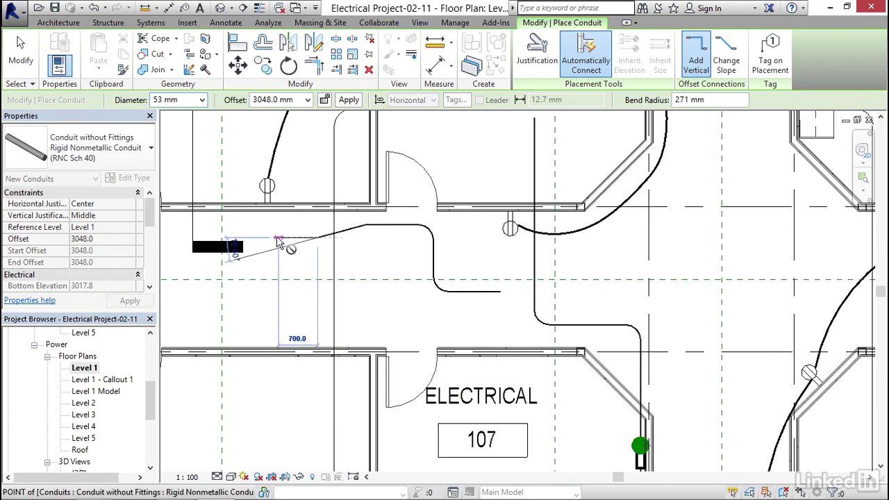
pyautogui.click(278, 240)
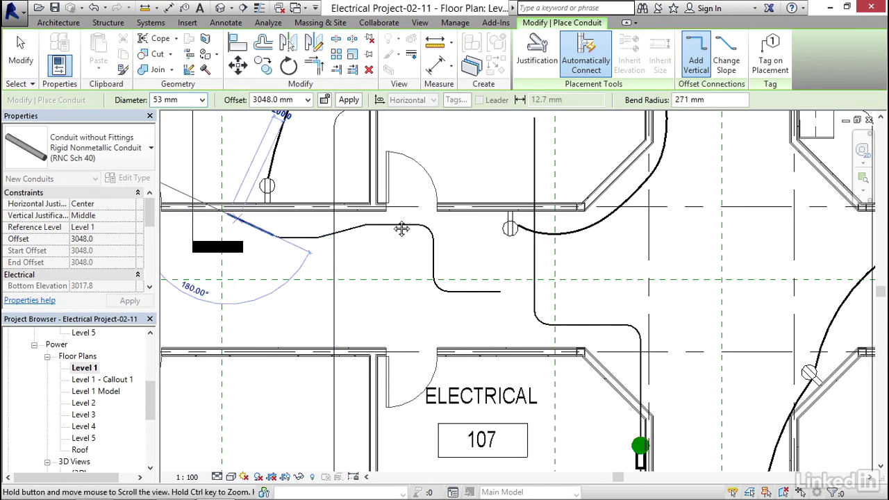
pyautogui.moveTo(401, 229); pyautogui.dragTo(588, 234, button='middle')
pyautogui.click(326, 219)
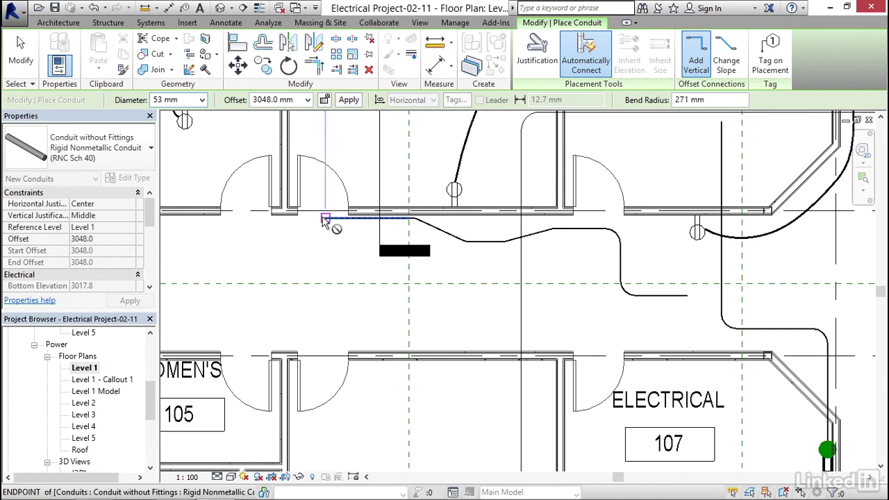
pyautogui.press('Escape')
pyautogui.press('Escape')
# - Extend the new run's free east end onto the existing vertical conduit so that they join through a tee junction box
pyautogui.scroll(-2, 563, 297)
pyautogui.moveTo(563, 297); pyautogui.dragTo(423, 220, button='middle')
pyautogui.scroll(3, 417, 205)
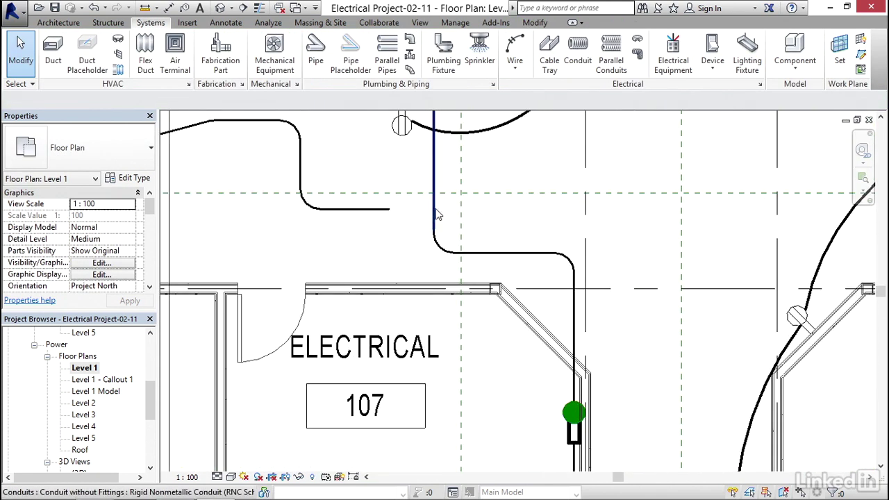
pyautogui.click(434, 208)
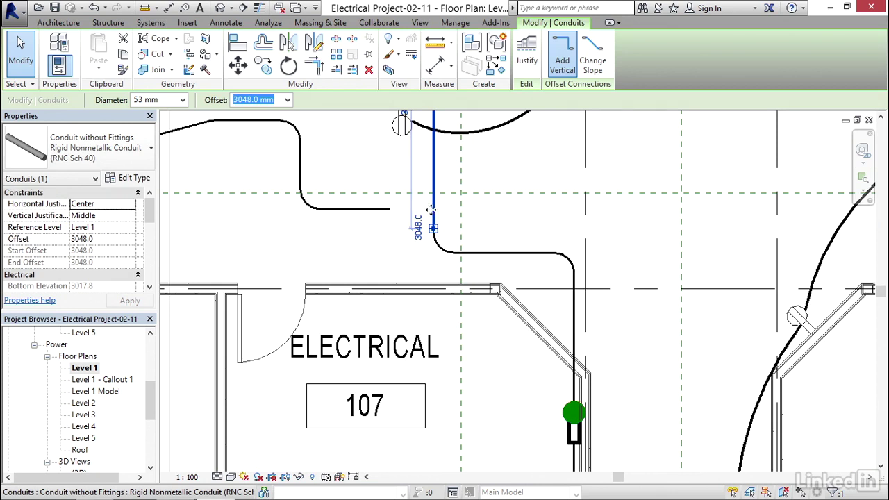
pyautogui.click(387, 159)
pyautogui.click(352, 209)
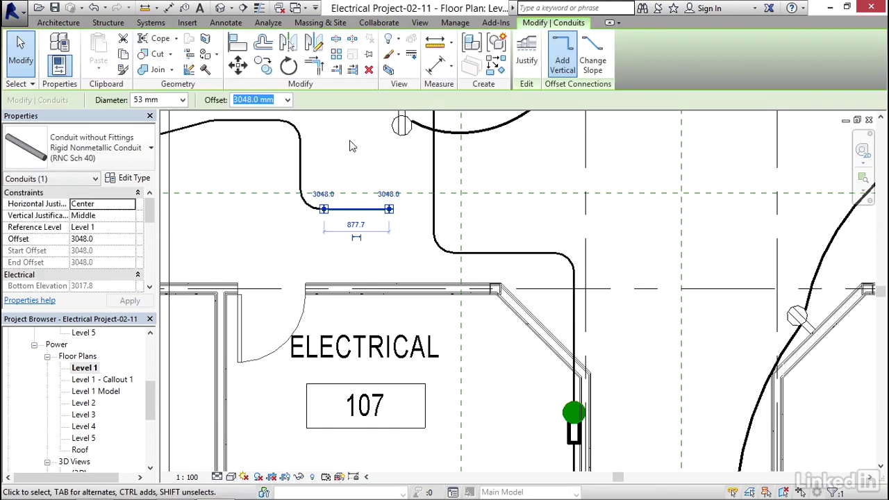
pyautogui.click(361, 241)
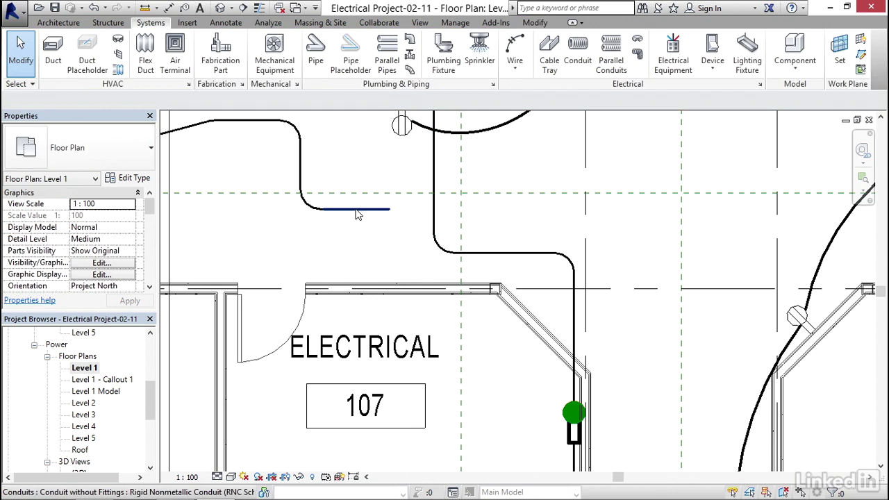
pyautogui.click(355, 209)
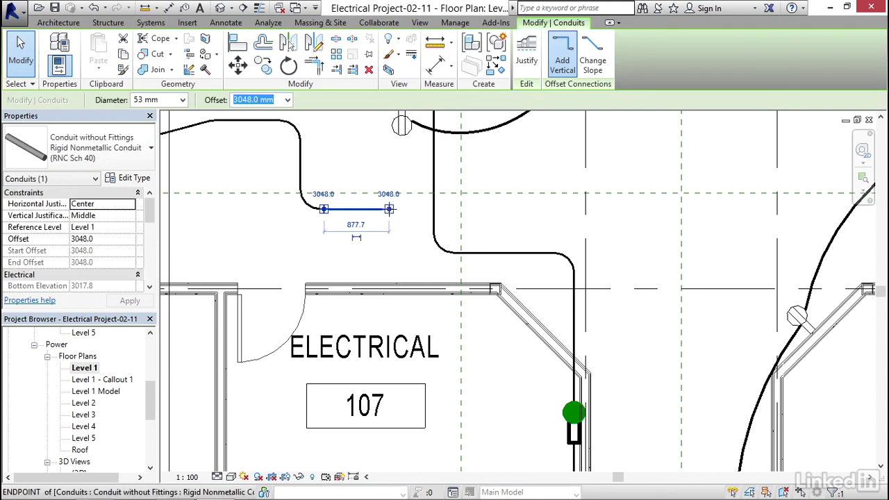
pyautogui.moveTo(388, 209); pyautogui.dragTo(434, 214)
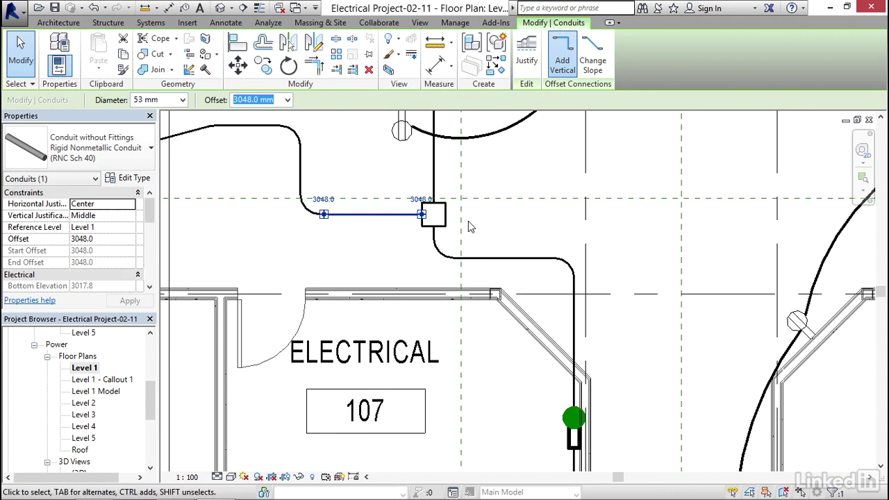
pyautogui.scroll(2, 468, 221)
pyautogui.scroll(-2, 439, 218)
pyautogui.scroll(-4, 439, 218)
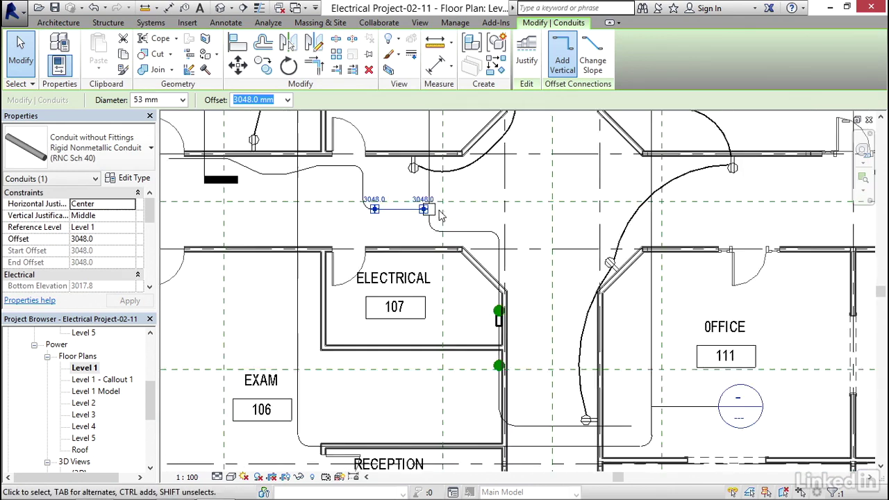
pyautogui.press('Escape')
# - Widen the callout boundary westward to enclose the new conduit run and open the callout's view
pyautogui.click(348, 221)
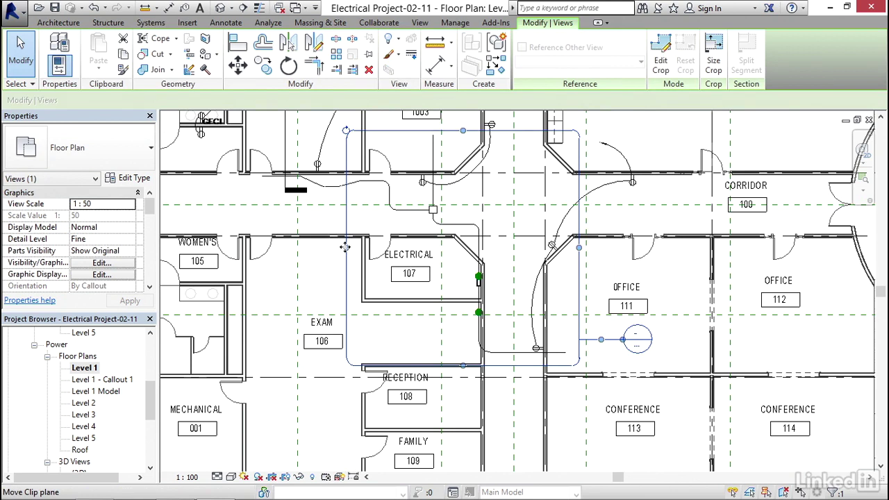
pyautogui.moveTo(345, 246); pyautogui.dragTo(259, 246)
pyautogui.press('Escape')
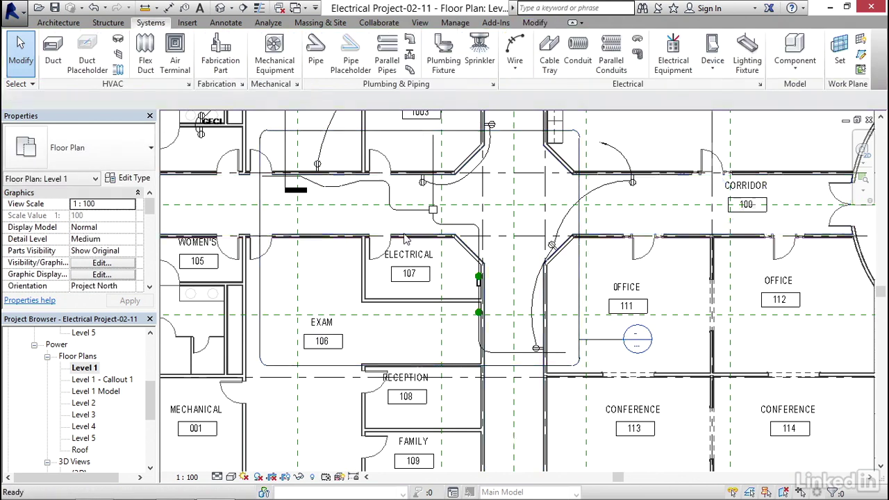
pyautogui.moveTo(410, 243); pyautogui.dragTo(344, 216, button='middle')
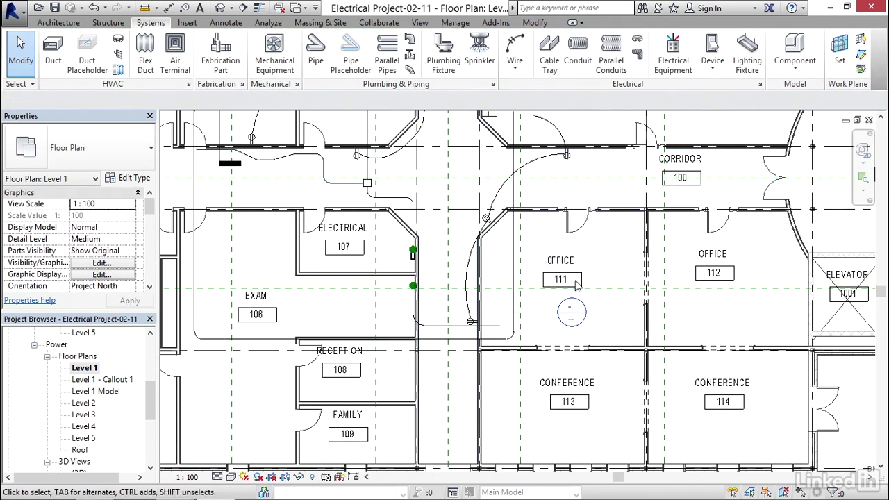
pyautogui.doubleClick(567, 318)
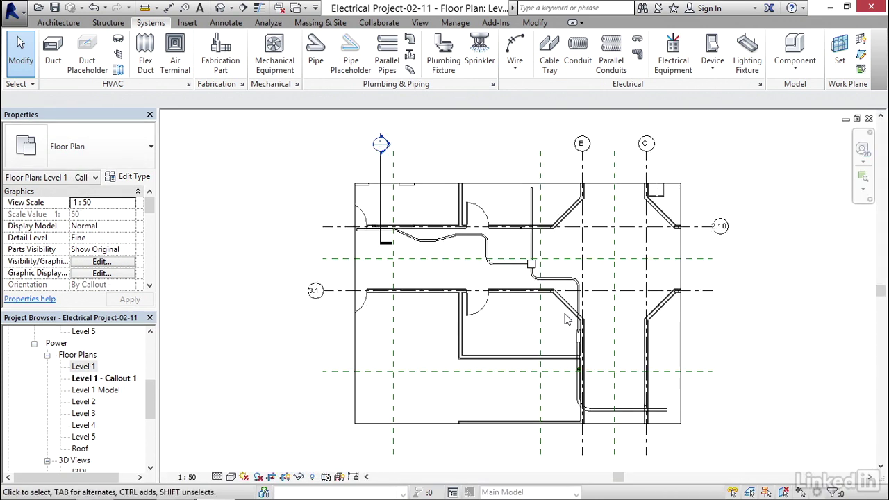
# - Inspect the conduit run and its segment at the junction box in the callout view
pyautogui.scroll(6, 409, 263)
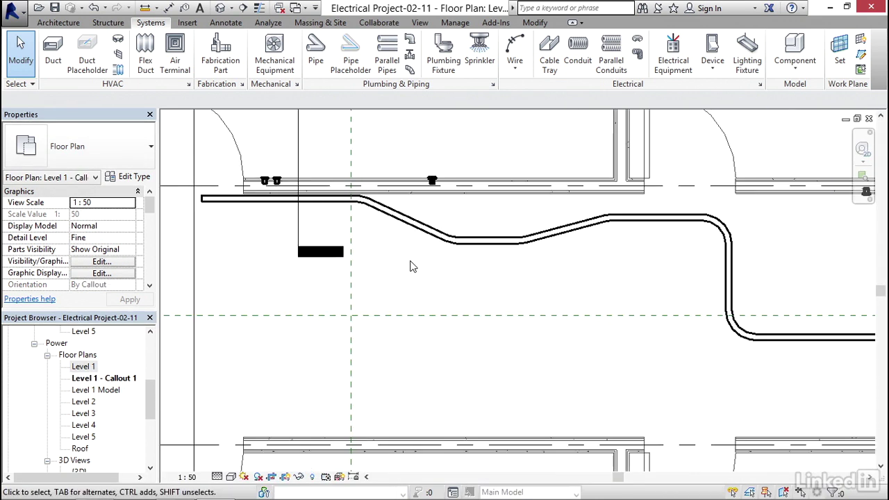
pyautogui.moveTo(802, 341); pyautogui.dragTo(503, 287, button='middle')
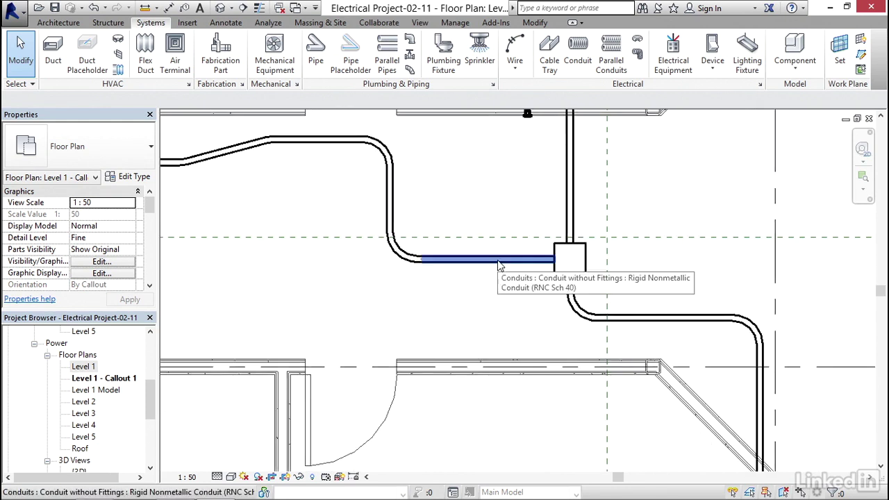
pyautogui.click(500, 263)
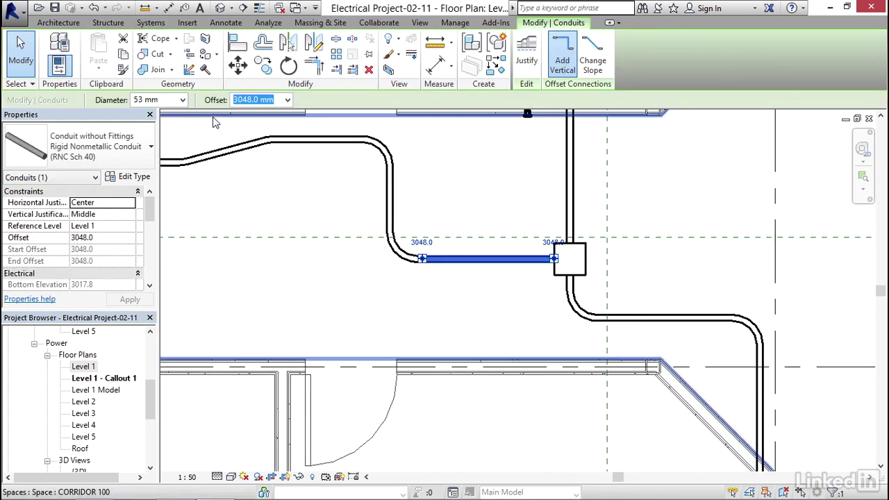
pyautogui.press('Escape')
pyautogui.scroll(-2, 307, 220)
pyautogui.moveTo(368, 282); pyautogui.dragTo(452, 319, button='middle')
pyautogui.scroll(-2, 452, 319)
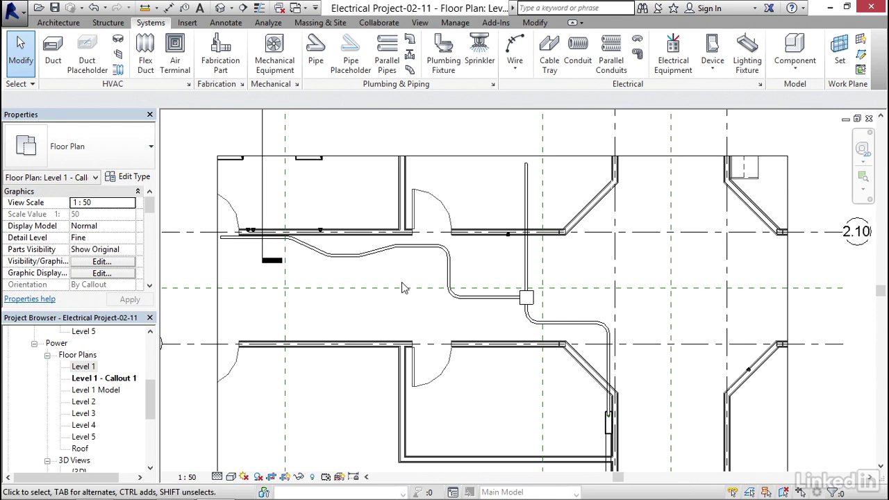
# - Set the diameter of the whole conduit branch west of the junction box to 155 mm, disconnecting fittings that cannot stay connected
pyautogui.press('Tab')
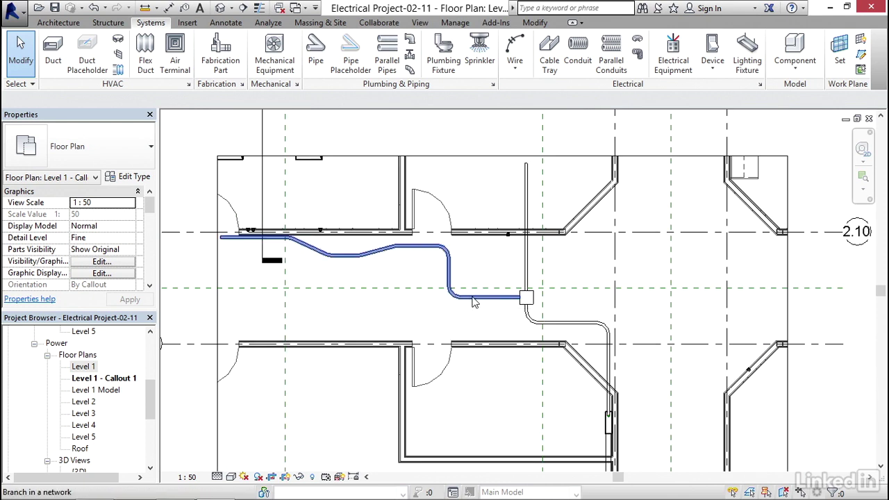
pyautogui.click(475, 300)
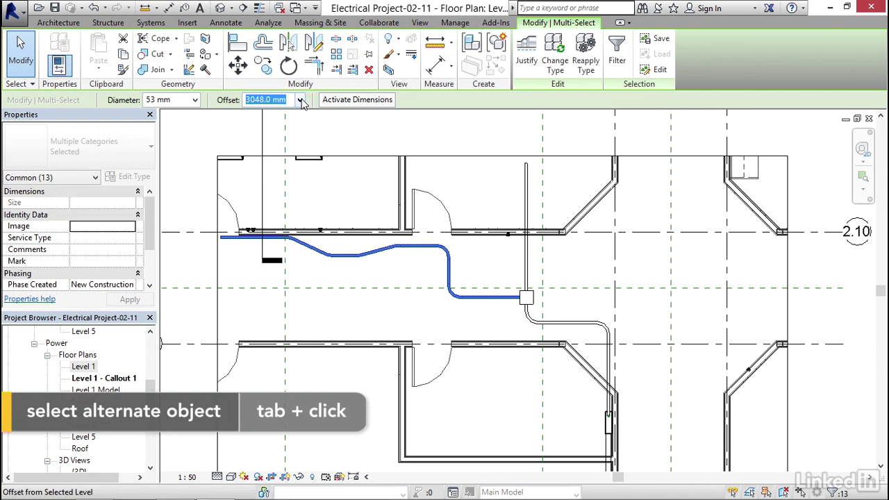
pyautogui.click(195, 100)
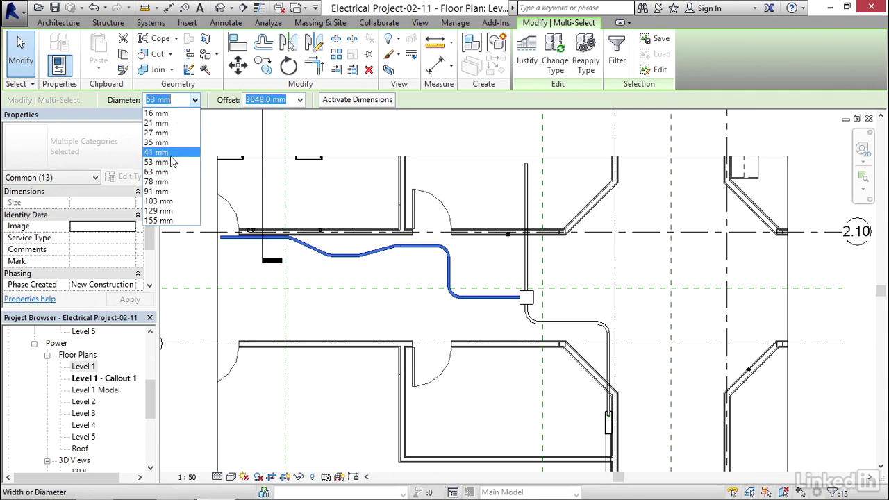
pyautogui.press('Escape')
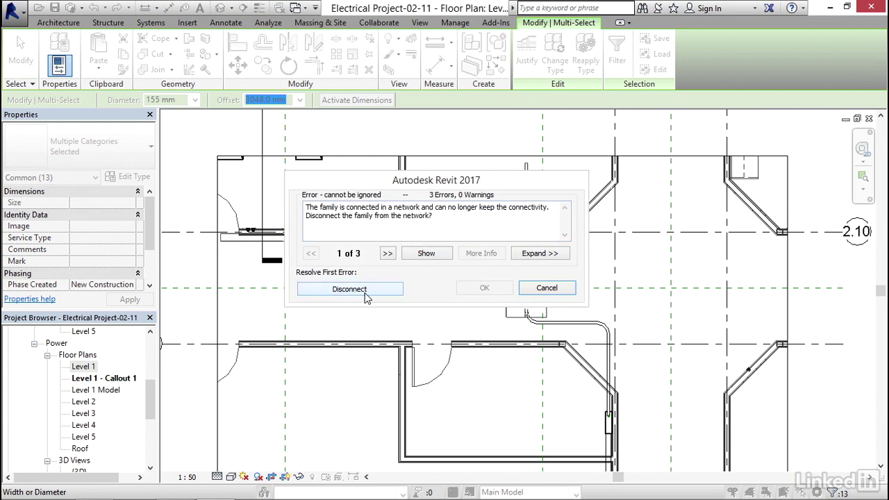
pyautogui.click(366, 293)
pyautogui.click(380, 292)
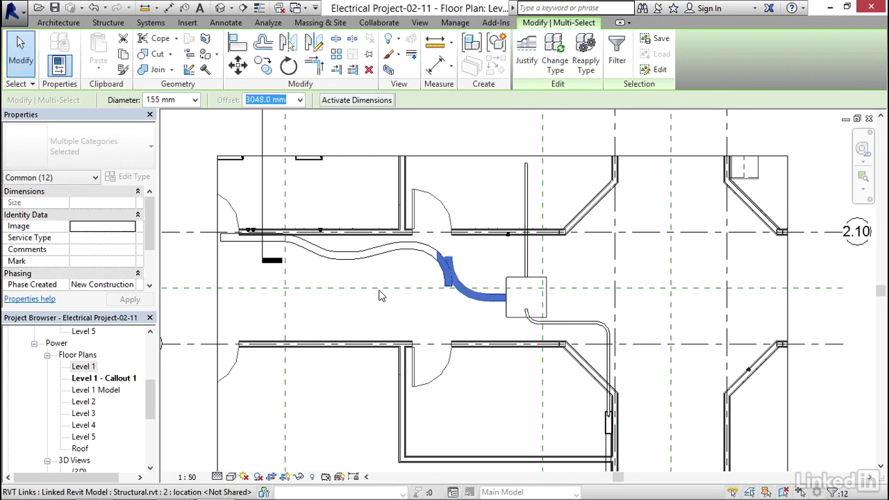
pyautogui.press('Escape')
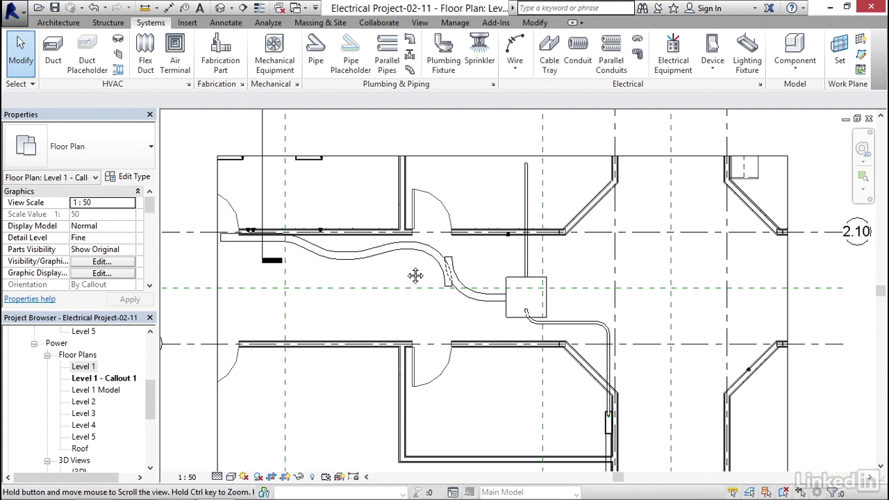
# - Delete the entire conduit branch west of the junction box, including the disconnected bend and the short stub at the box
pyautogui.scroll(3, 414, 264)
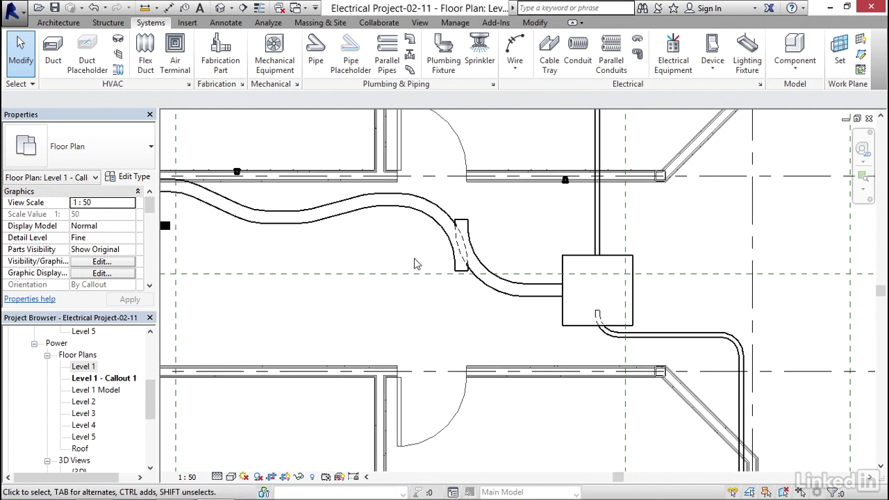
pyautogui.scroll(-5, 414, 264)
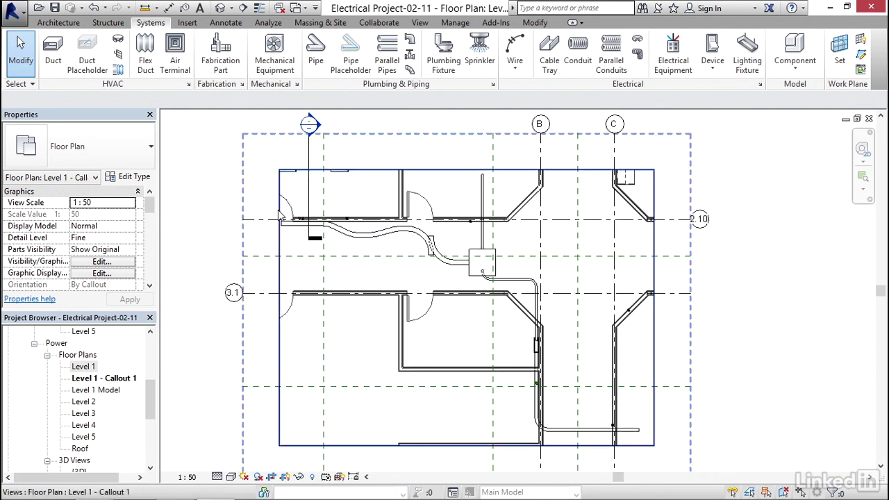
pyautogui.press('Tab')
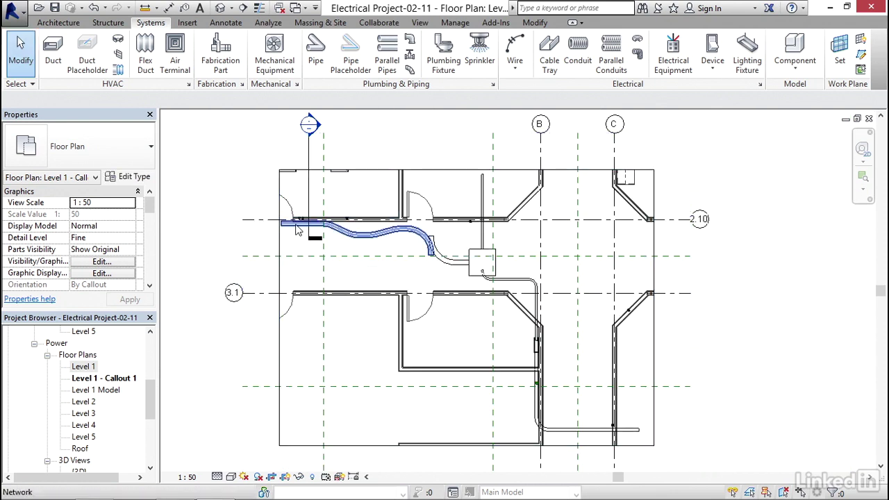
pyautogui.click(297, 230)
pyautogui.press('Delete')
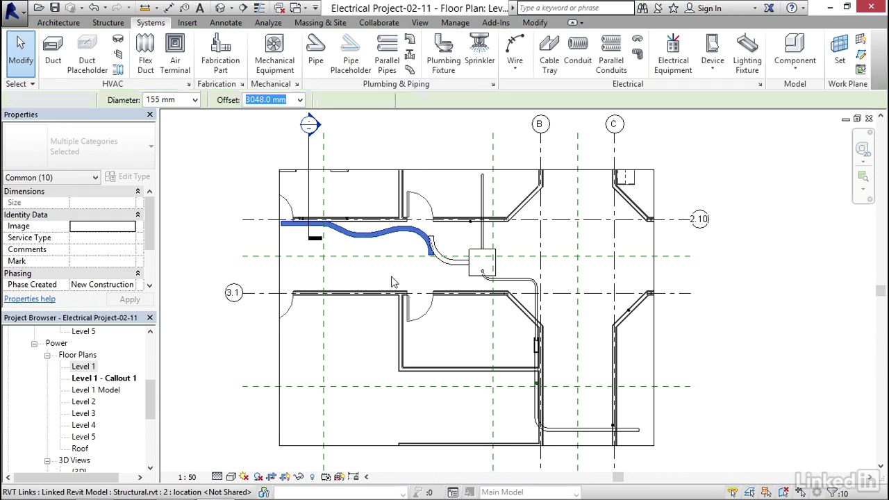
pyautogui.click(441, 262)
pyautogui.press('Delete')
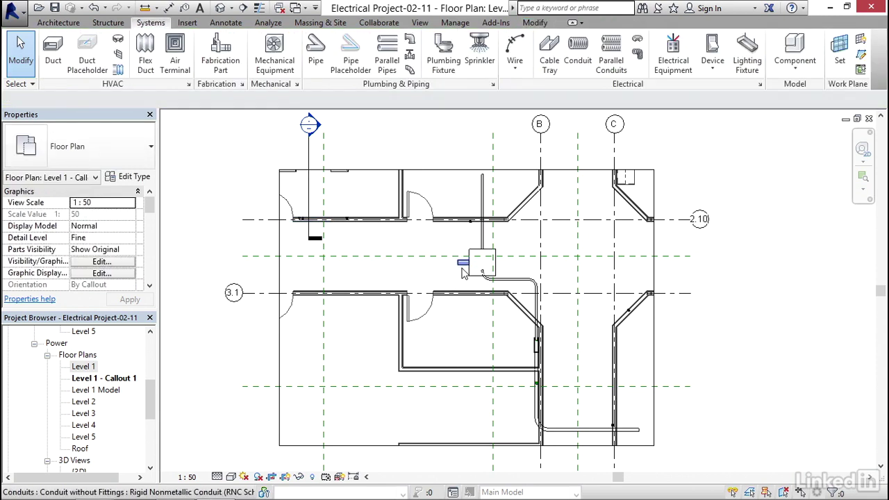
# - Draw a 155 mm conduit from the junction box's open west connector, running west, north across the corridor wall, and west again inside the room
pyautogui.click(451, 279)
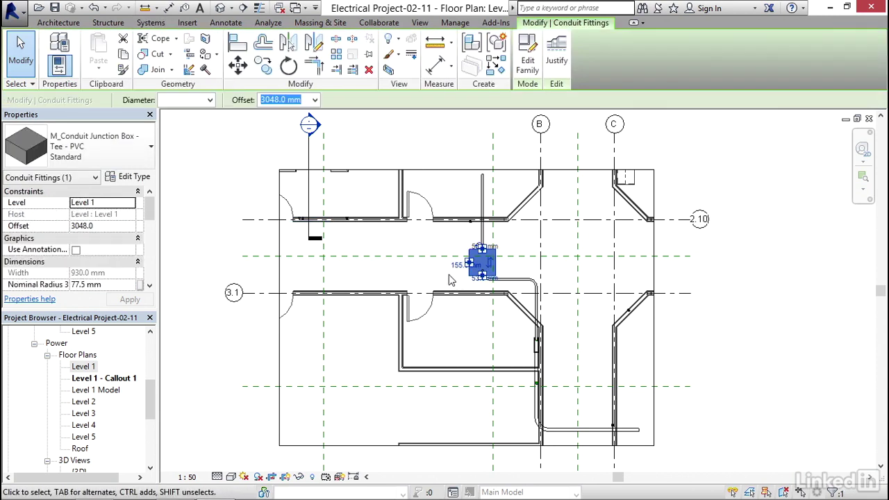
pyautogui.scroll(3, 447, 280)
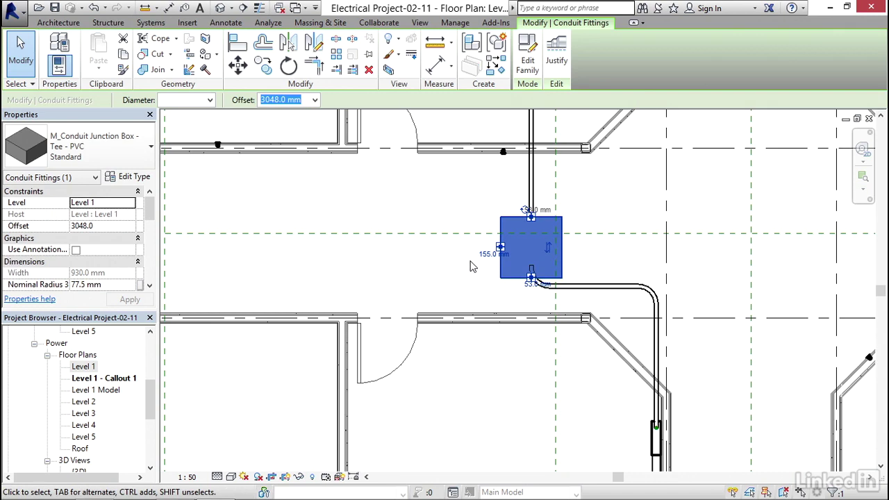
pyautogui.rightClick(501, 251)
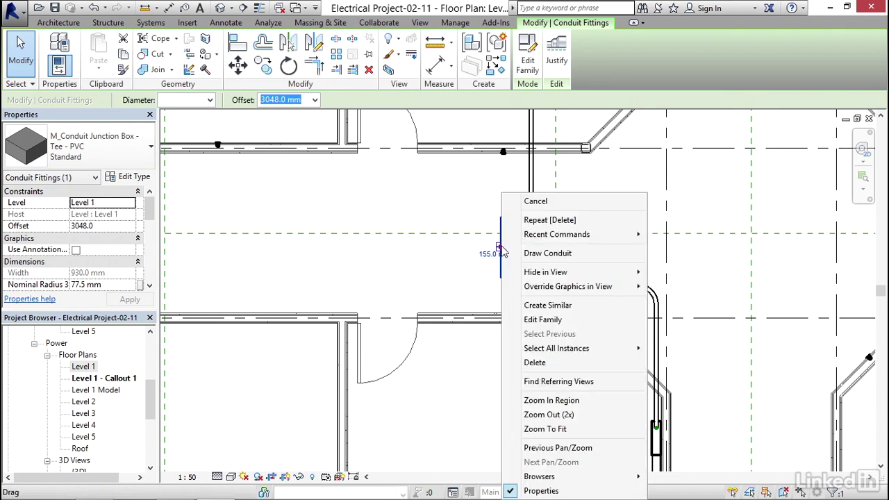
pyautogui.click(528, 252)
pyautogui.scroll(-3, 441, 249)
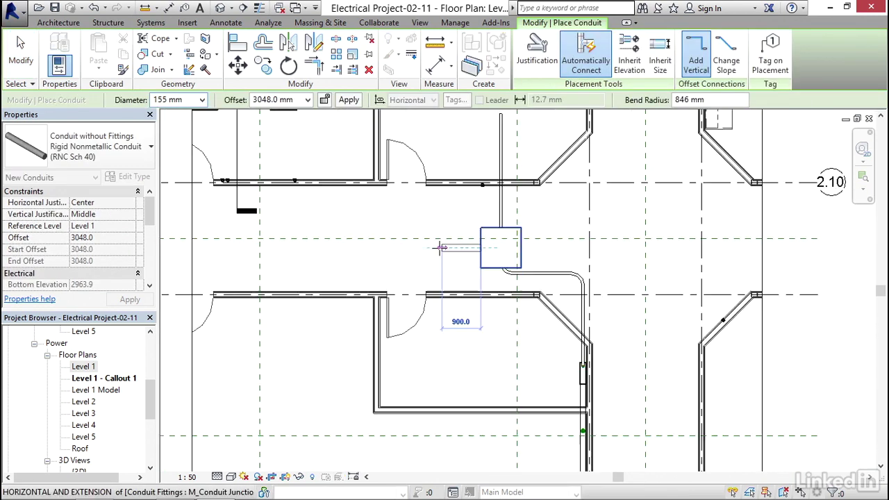
pyautogui.moveTo(416, 250); pyautogui.dragTo(459, 250, button='middle')
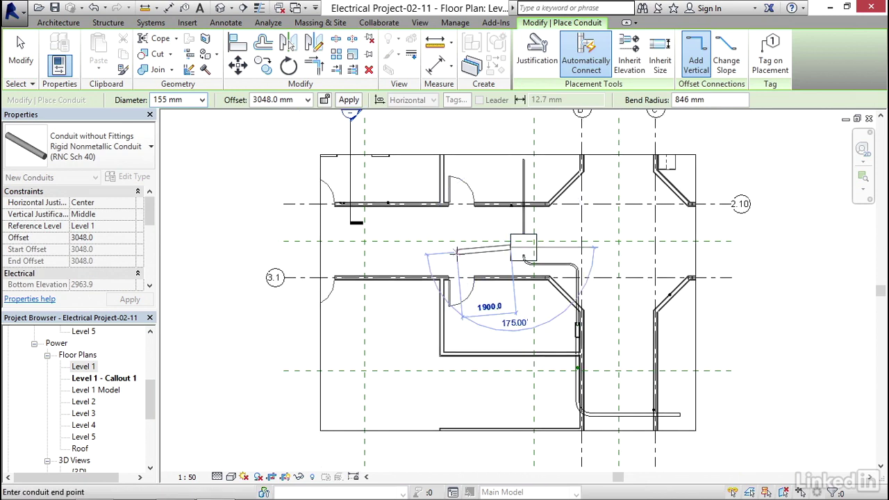
pyautogui.click(408, 247)
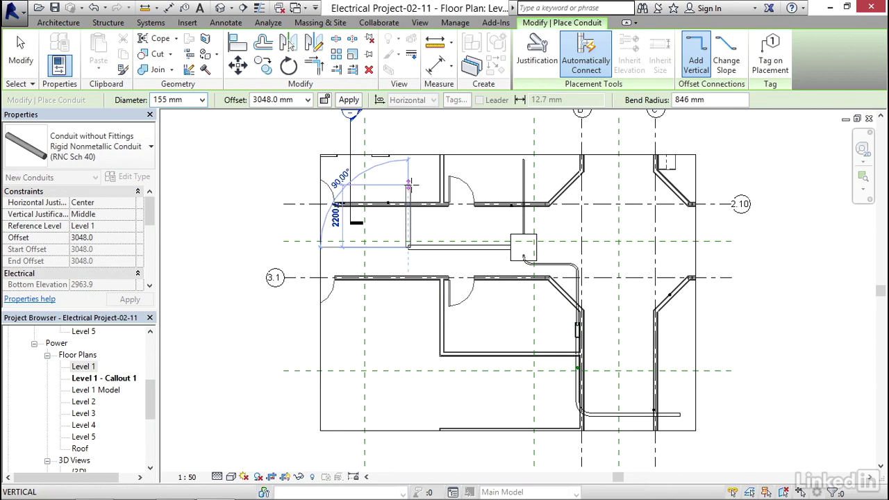
pyautogui.click(408, 179)
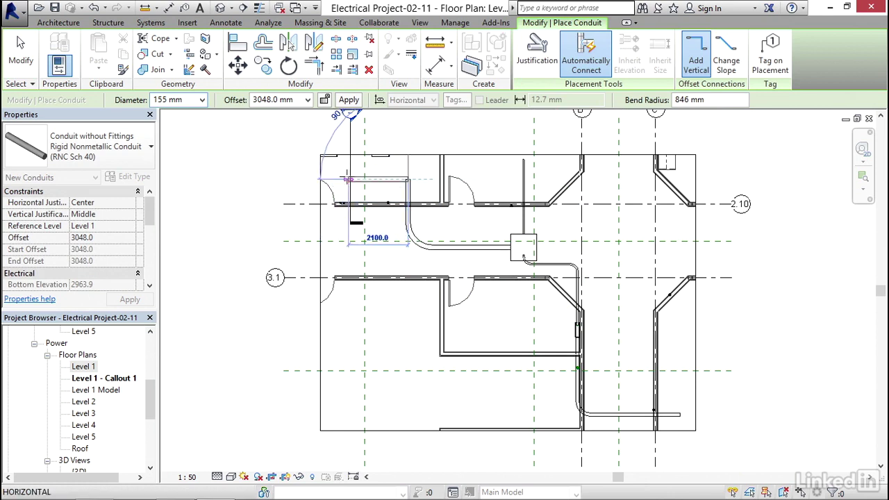
pyautogui.click(337, 179)
pyautogui.press('Escape')
pyautogui.press('Escape')
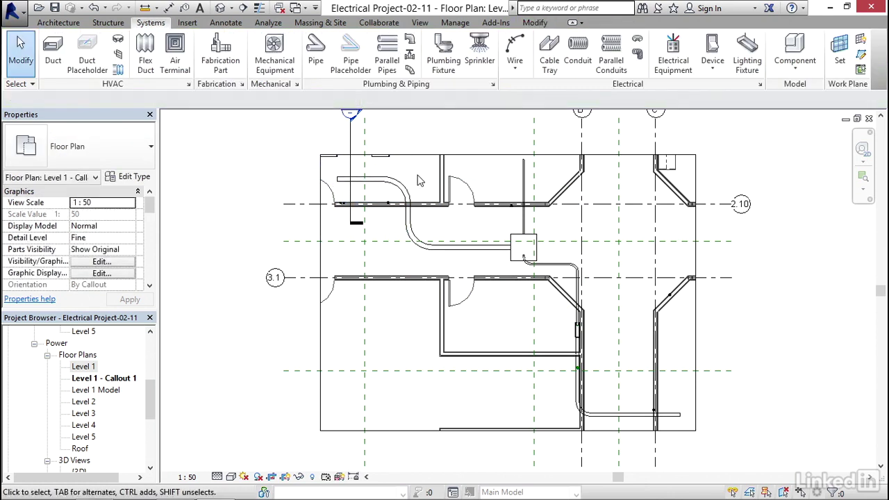
pyautogui.scroll(1, 414, 176)
pyautogui.scroll(1, 414, 177)
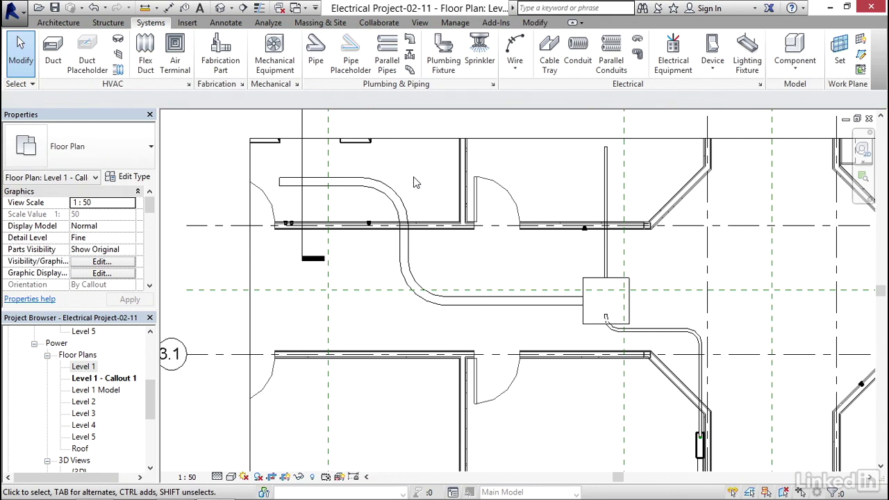
pyautogui.scroll(-3, 414, 182)
pyautogui.moveTo(466, 284); pyautogui.dragTo(449, 279, button='middle')
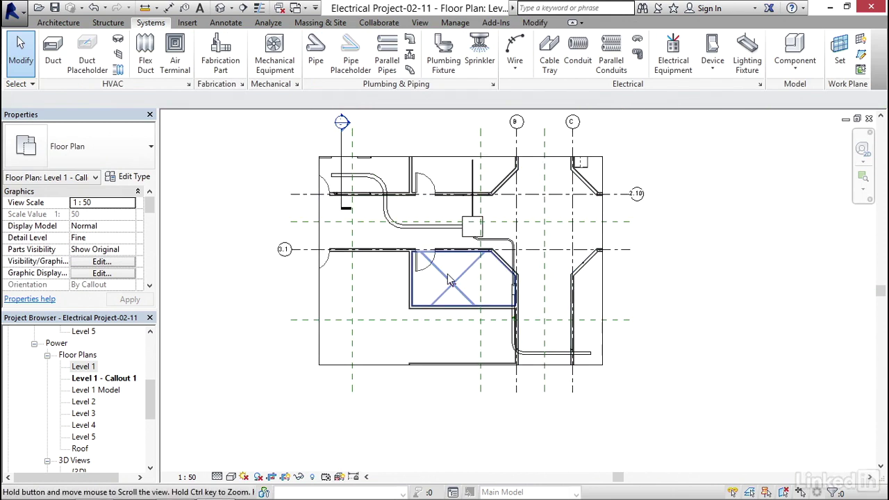